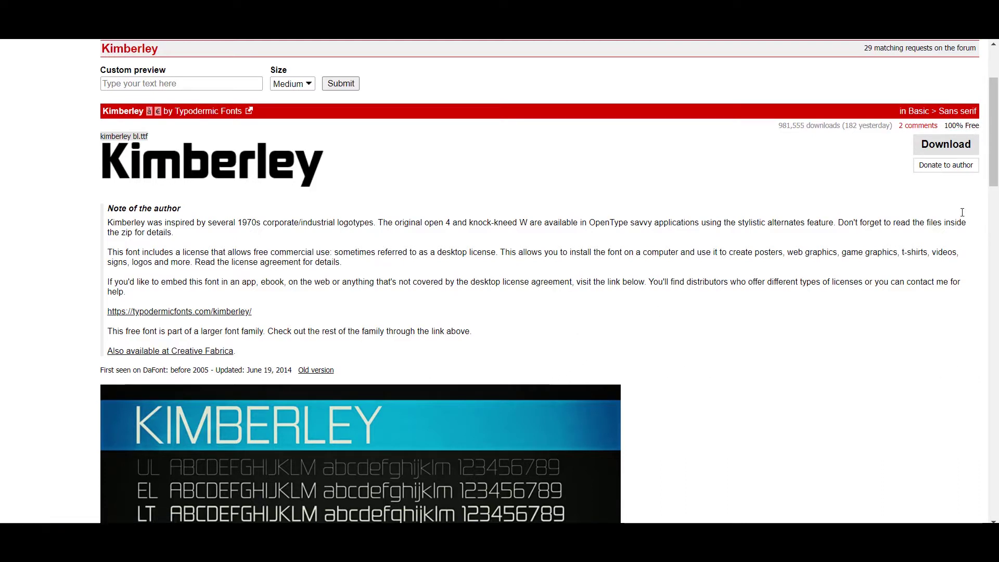
pyautogui.scroll(-1, 996, 163)
pyautogui.scroll(-1, 997, 162)
pyautogui.scroll(1, 845, 164)
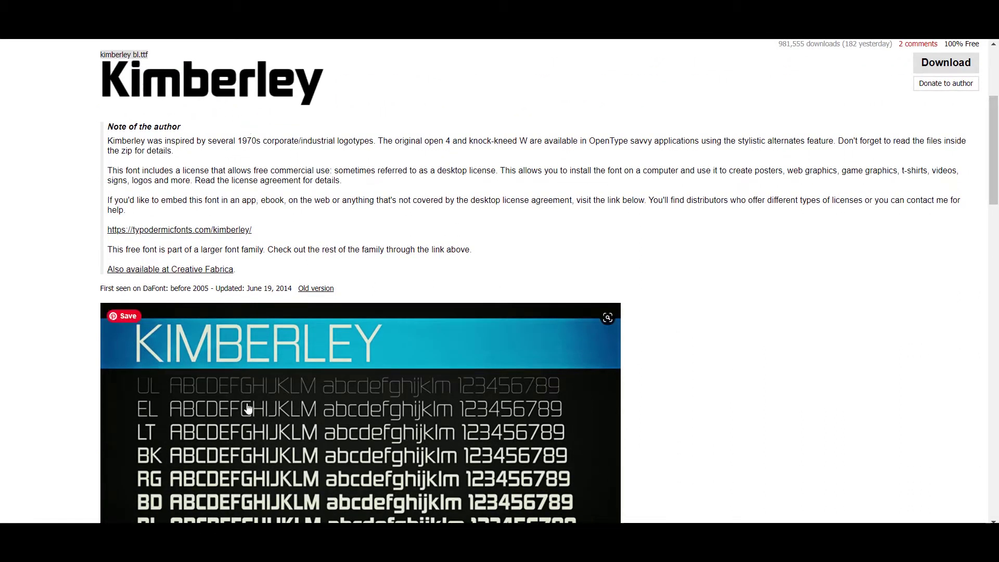
pyautogui.scroll(-2, 740, 224)
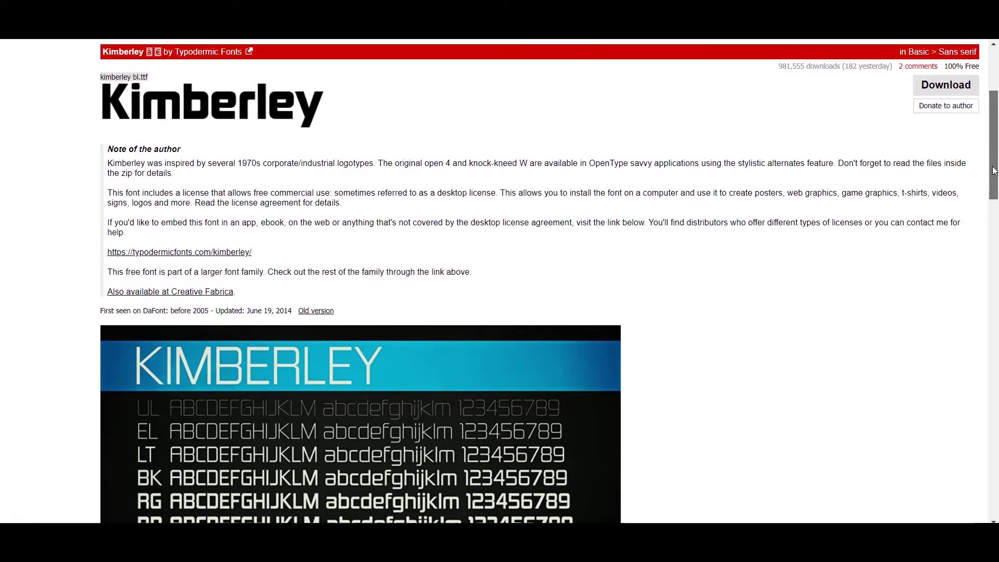
pyautogui.moveTo(994, 211); pyautogui.dragTo(994, 167)
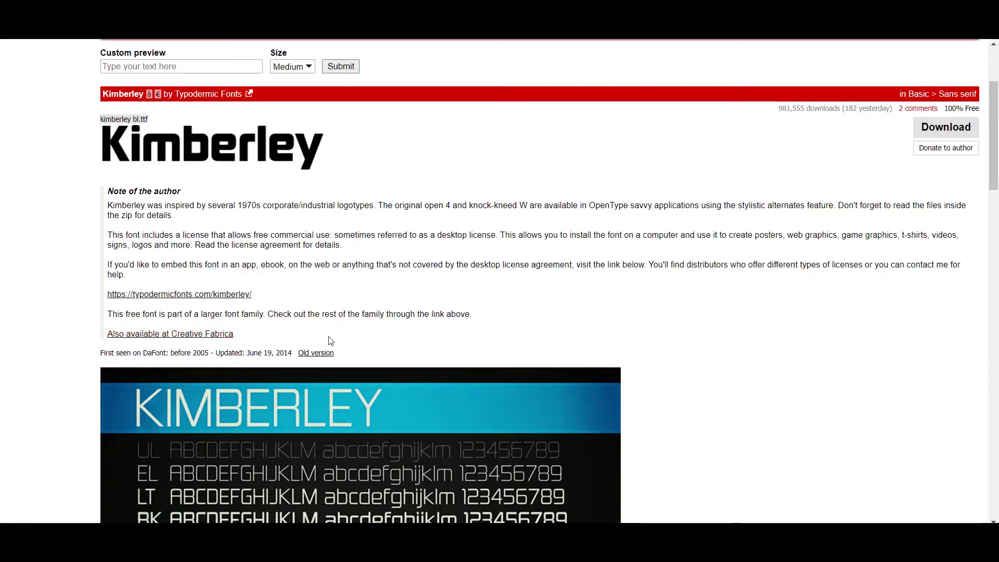
pyautogui.scroll(2, 531, 367)
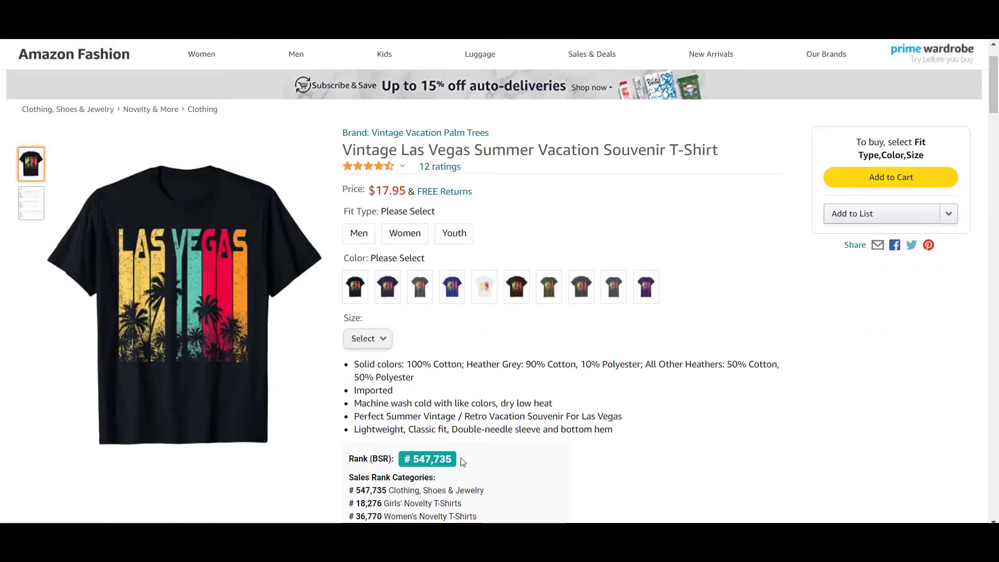
pyautogui.moveTo(185, 219)
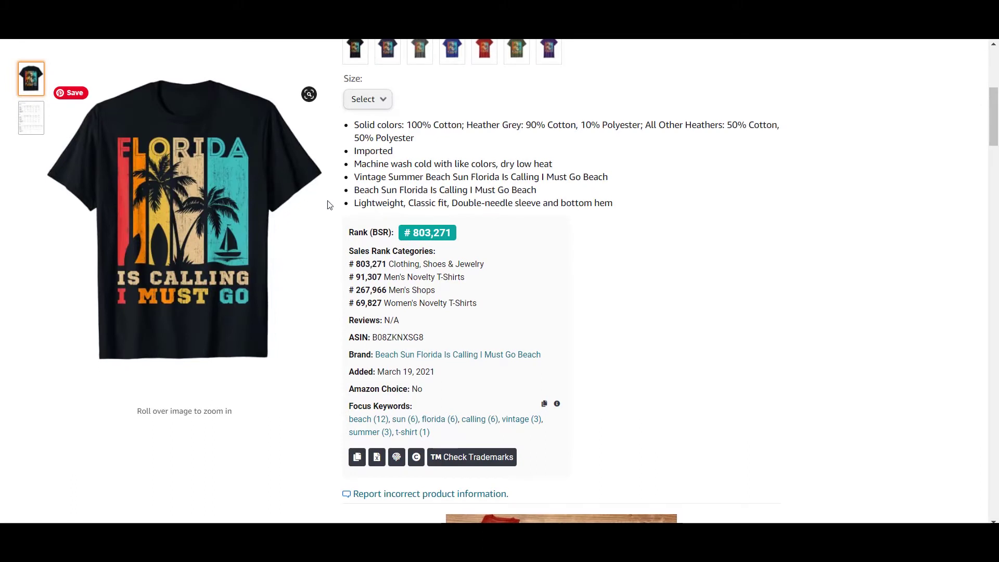
pyautogui.scroll(1, 423, 243)
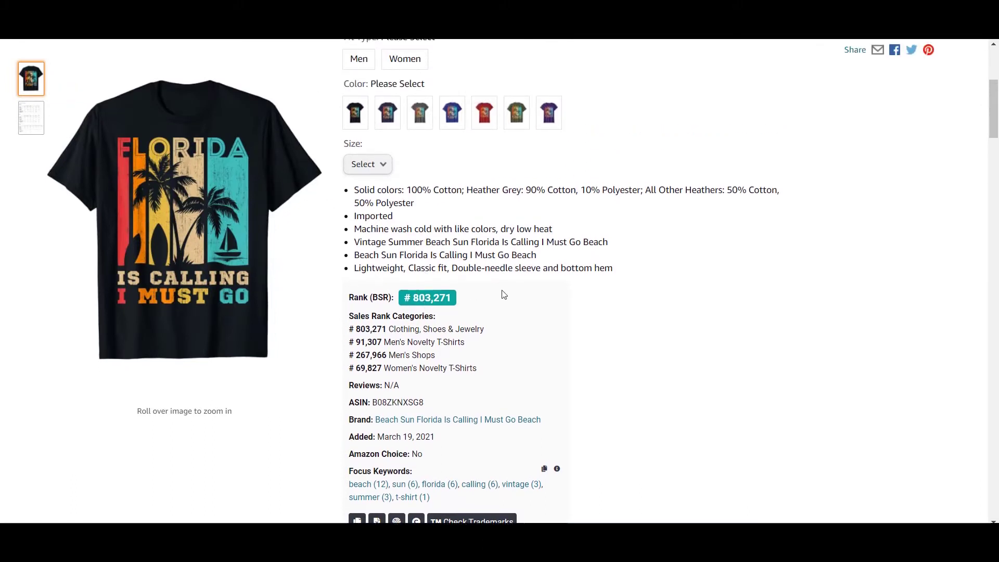
pyautogui.scroll(1, 469, 296)
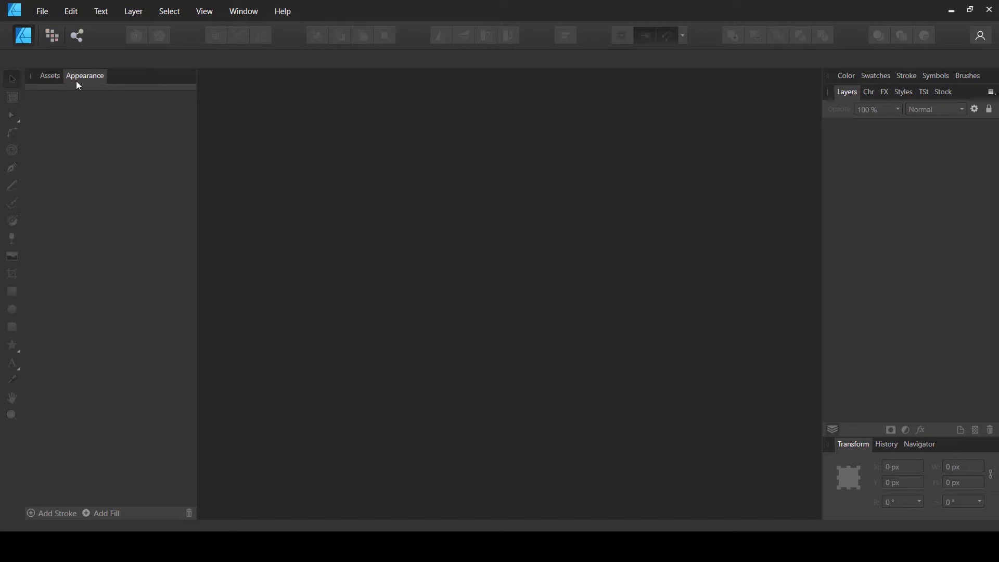
# Step: Check the Studio panels, then create a blank 15 × 18 in document at 300 DPI
pyautogui.click(204, 12)
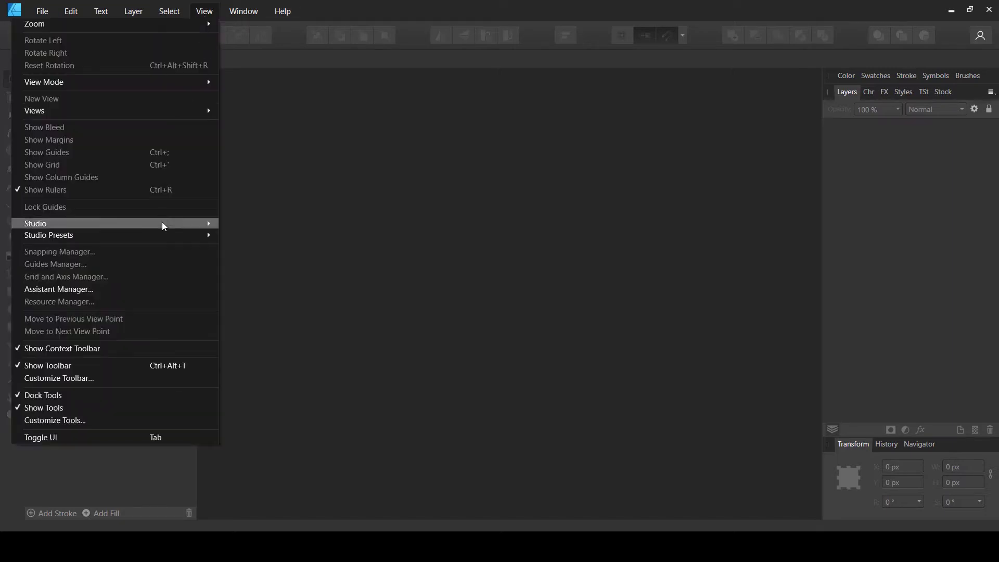
pyautogui.moveTo(36, 223)
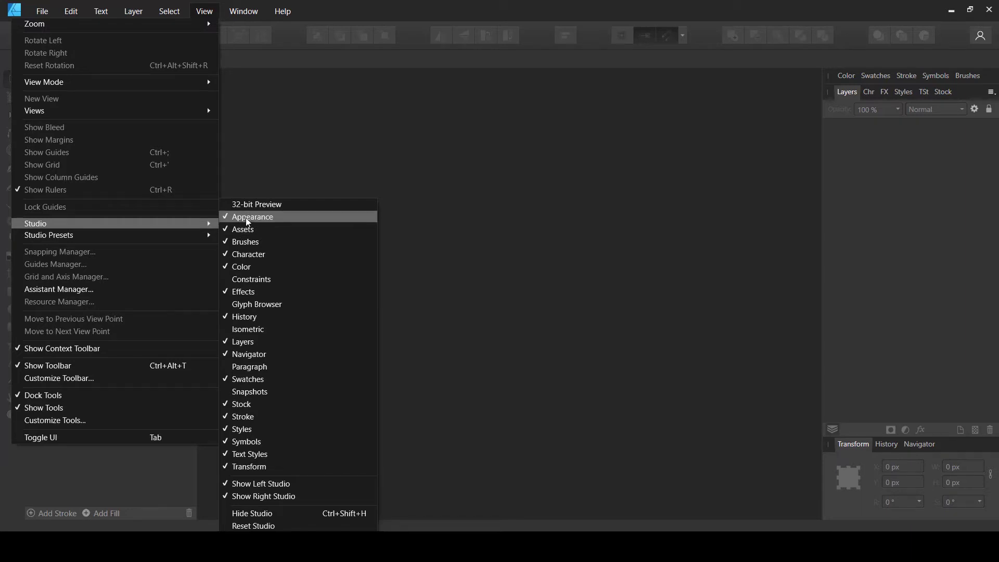
pyautogui.click(380, 75)
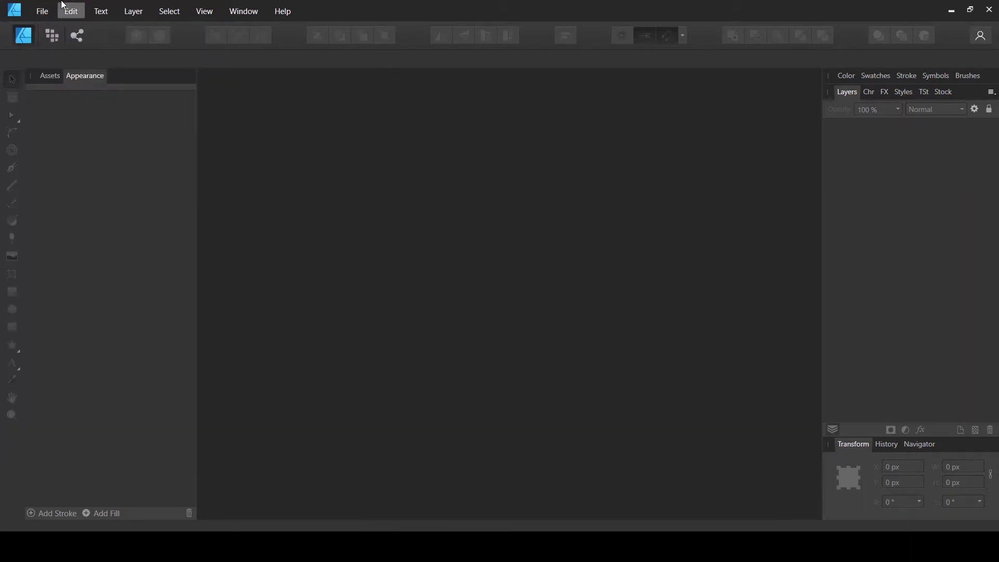
pyautogui.click(42, 10)
pyautogui.click(38, 40)
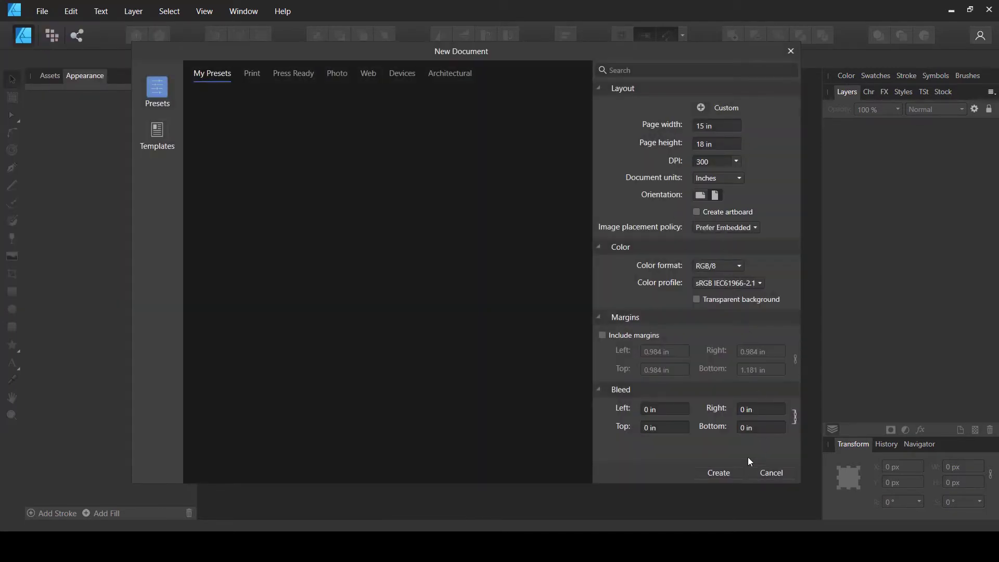
pyautogui.click(727, 473)
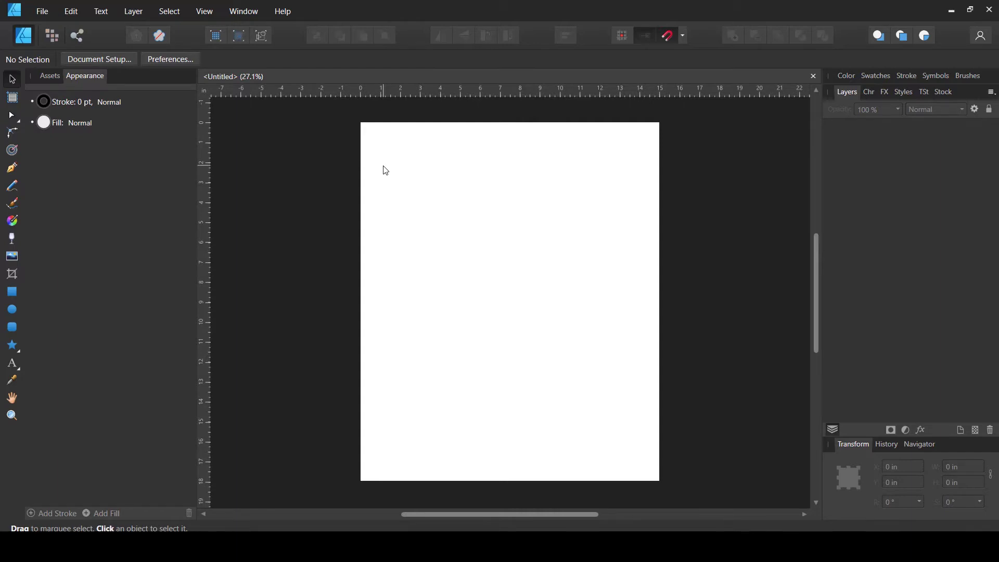
# Step: Show the Assets panel and look through its options menu without choosing anything
pyautogui.click(49, 74)
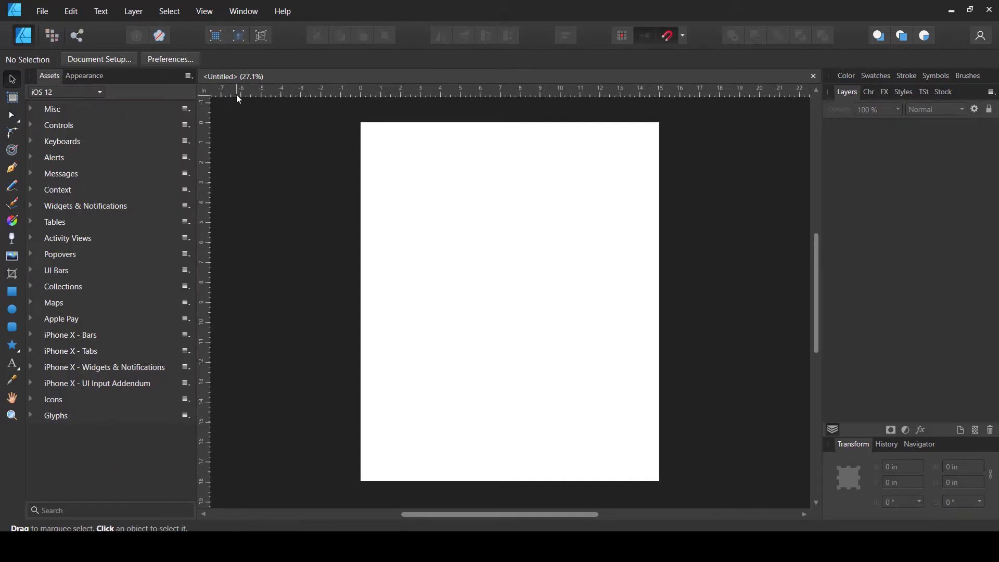
pyautogui.click(188, 76)
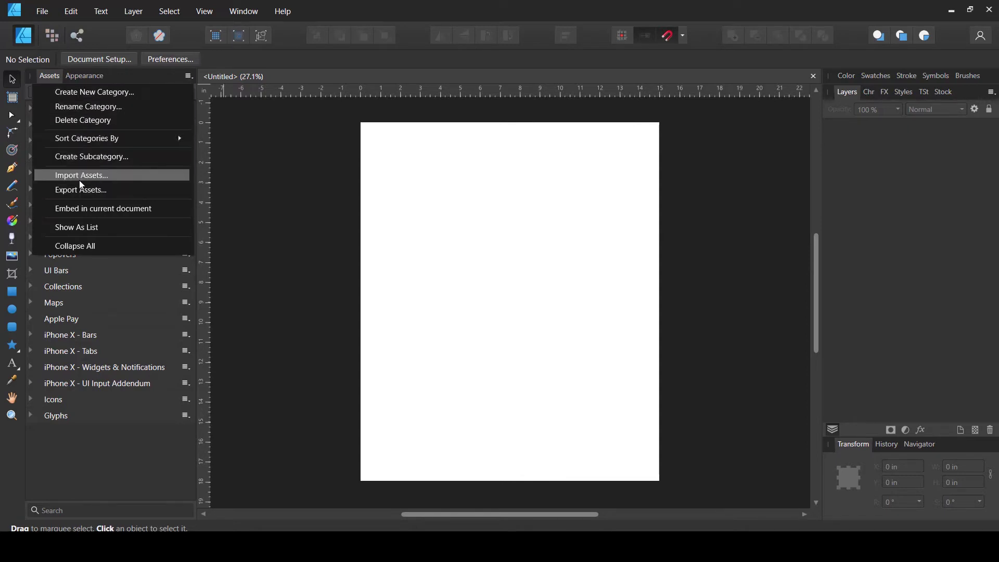
pyautogui.click(328, 170)
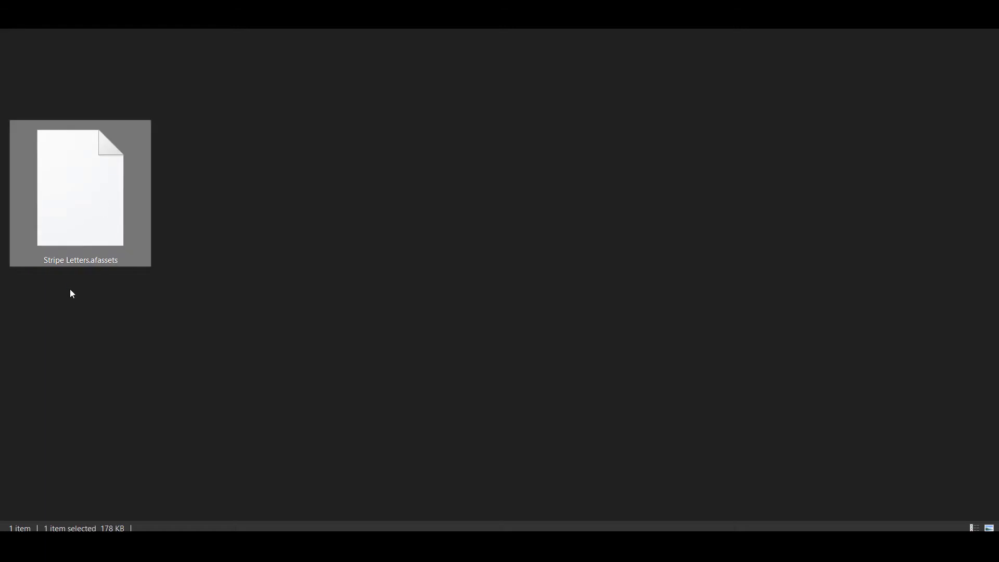
pyautogui.click(69, 290)
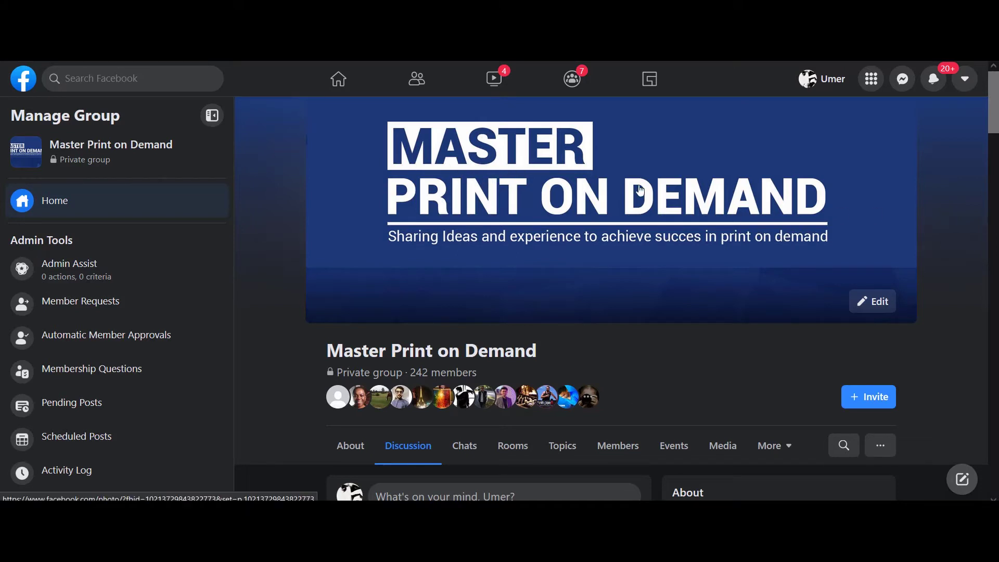
pyautogui.moveTo(997, 114); pyautogui.dragTo(996, 127)
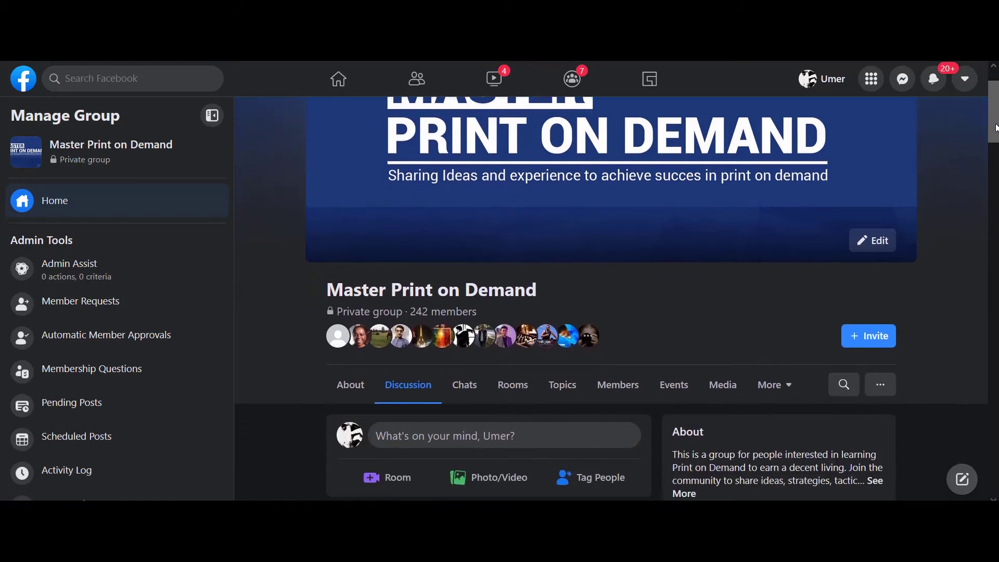
pyautogui.scroll(1, 969, 226)
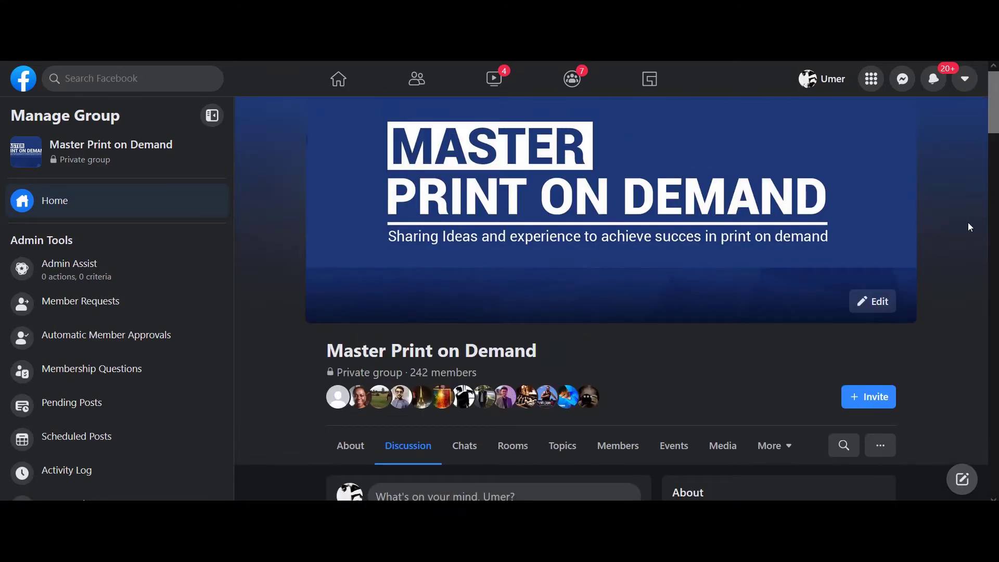
# Step: Open the Files section of the Master Print on Demand group from More
pyautogui.click(784, 446)
pyautogui.click(779, 388)
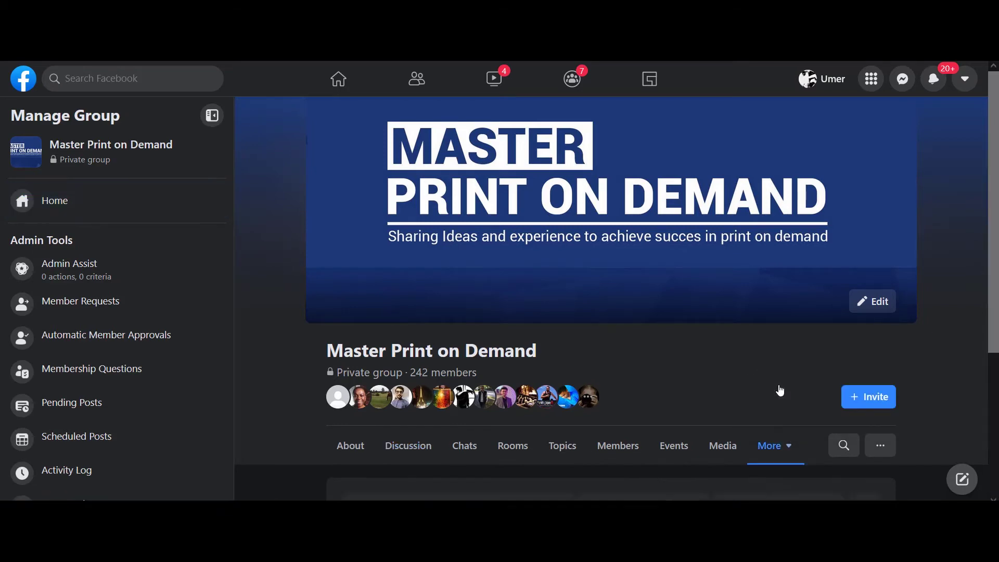
pyautogui.scroll(-3, 780, 384)
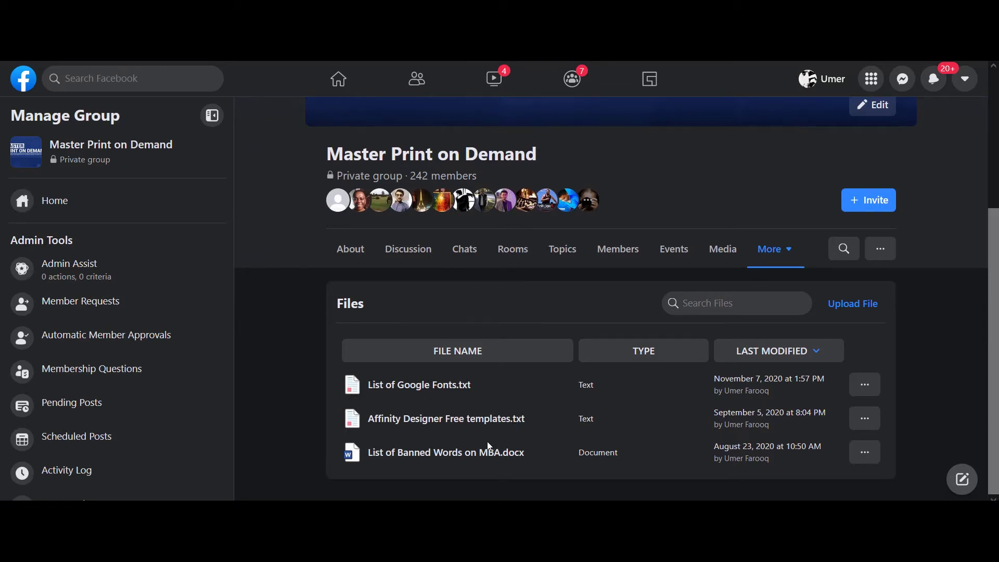
pyautogui.scroll(3, 709, 397)
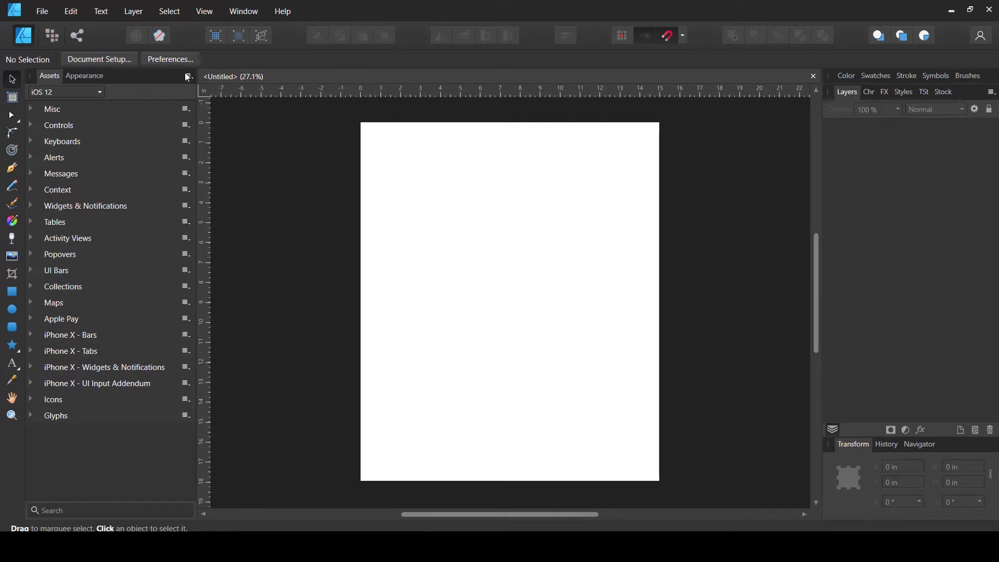
# Step: Import the Stripe Letters .afassets collection through the Assets panel menu
pyautogui.click(188, 76)
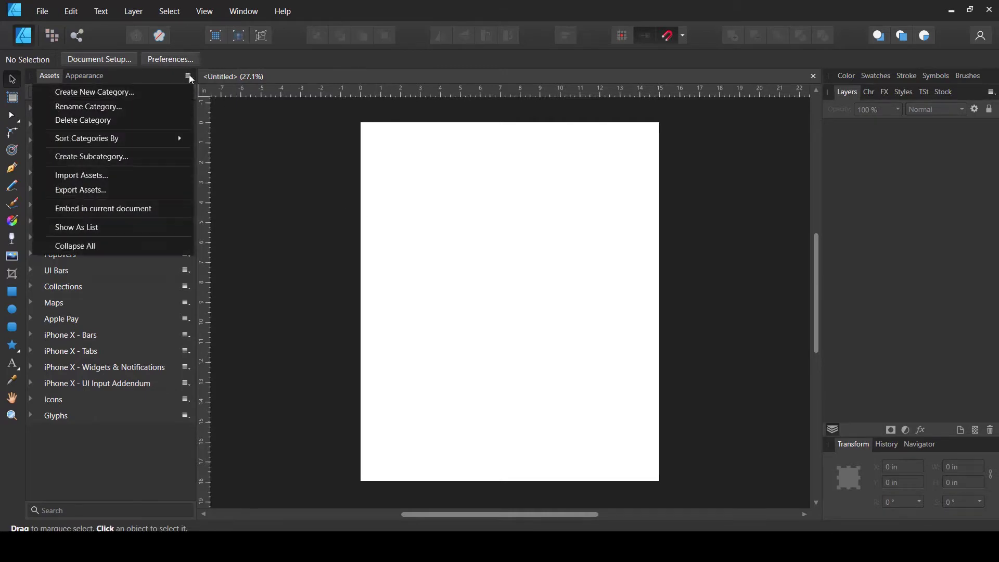
pyautogui.click(150, 178)
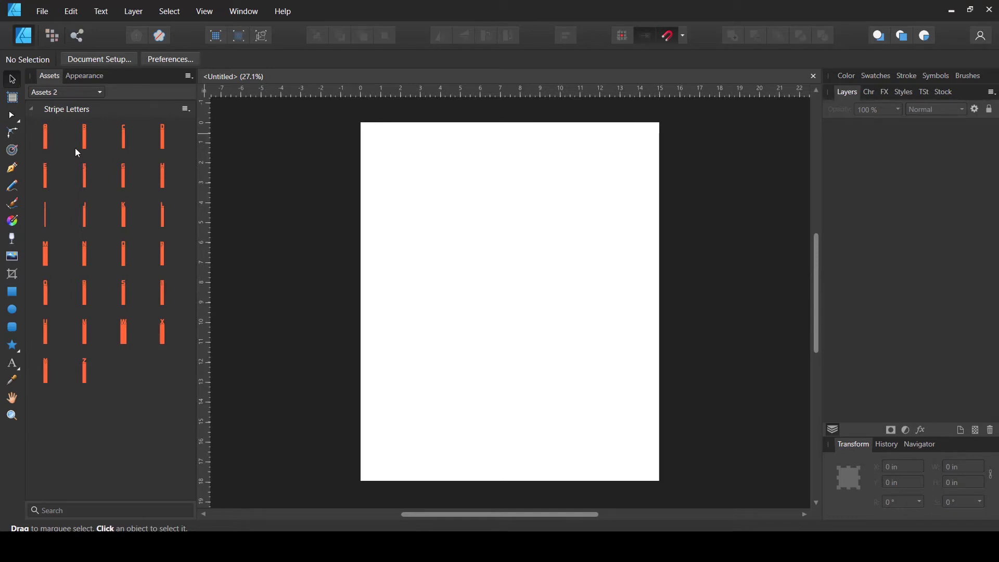
# Step: Drop the S, U, R, F, E, R stripe letters in evenly spaced, deleting a stray A
pyautogui.moveTo(41, 140); pyautogui.dragTo(415, 292)
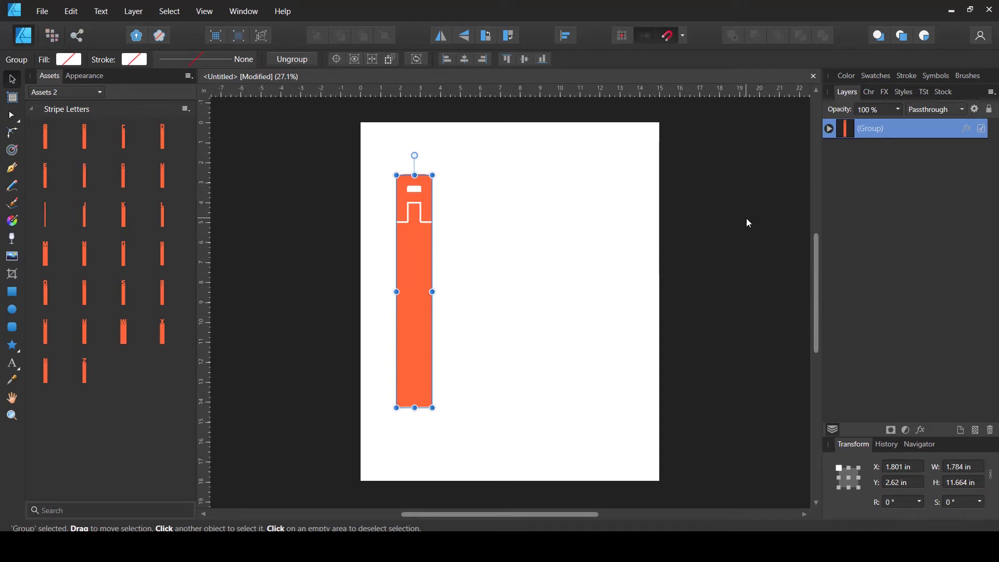
pyautogui.press('Delete')
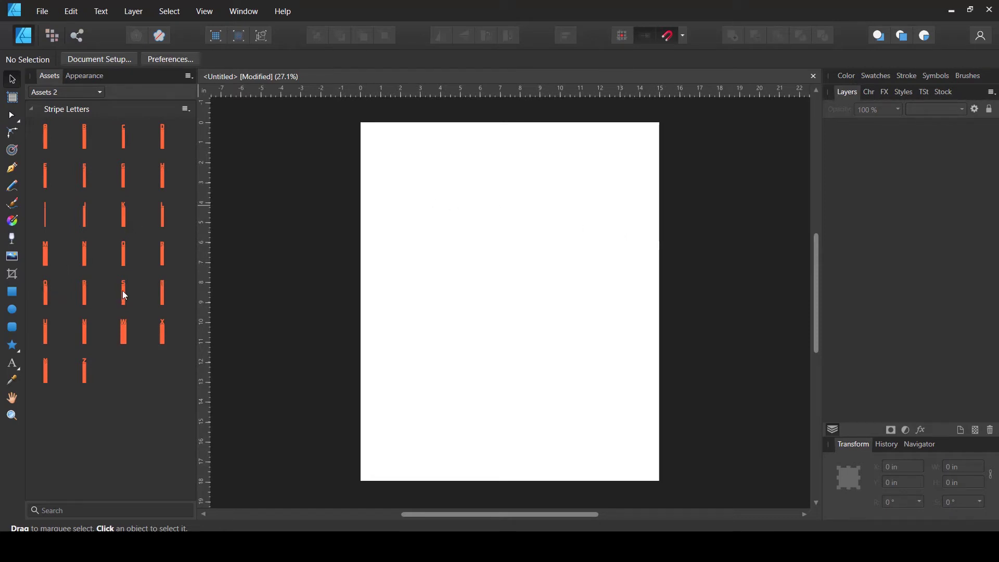
pyautogui.moveTo(122, 291); pyautogui.dragTo(400, 287)
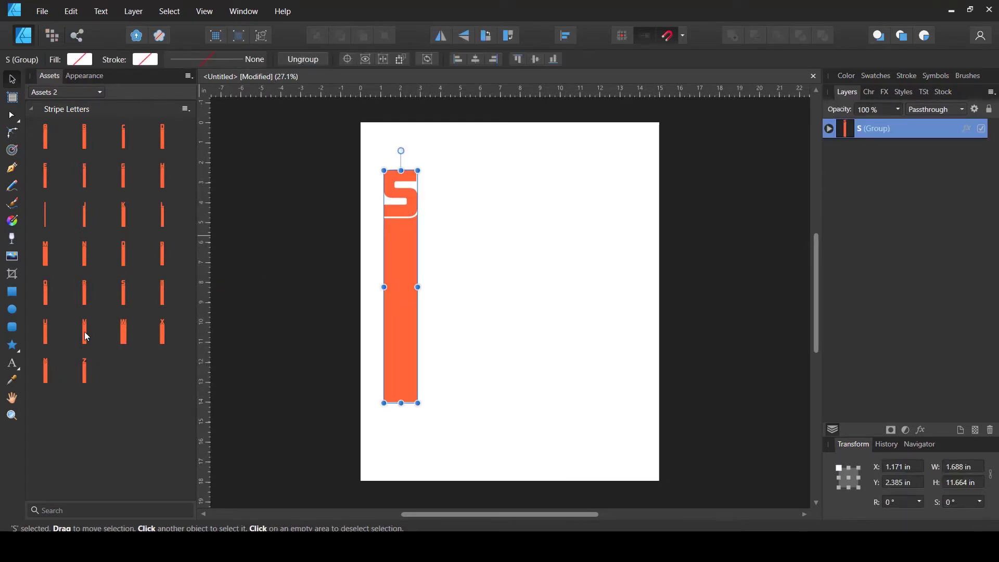
pyautogui.moveTo(57, 330); pyautogui.dragTo(449, 288)
pyautogui.moveTo(449, 322); pyautogui.dragTo(449, 325)
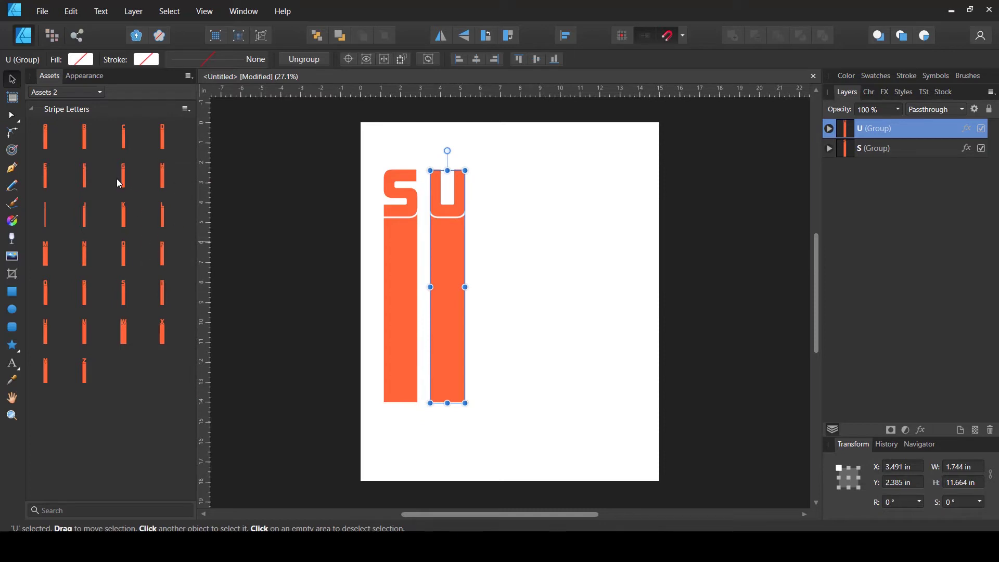
pyautogui.moveTo(84, 290); pyautogui.dragTo(494, 287)
pyautogui.moveTo(86, 177)
pyautogui.mouseDown()
pyautogui.moveTo(534, 295)
pyautogui.moveTo(580, 290)
pyautogui.mouseUp()
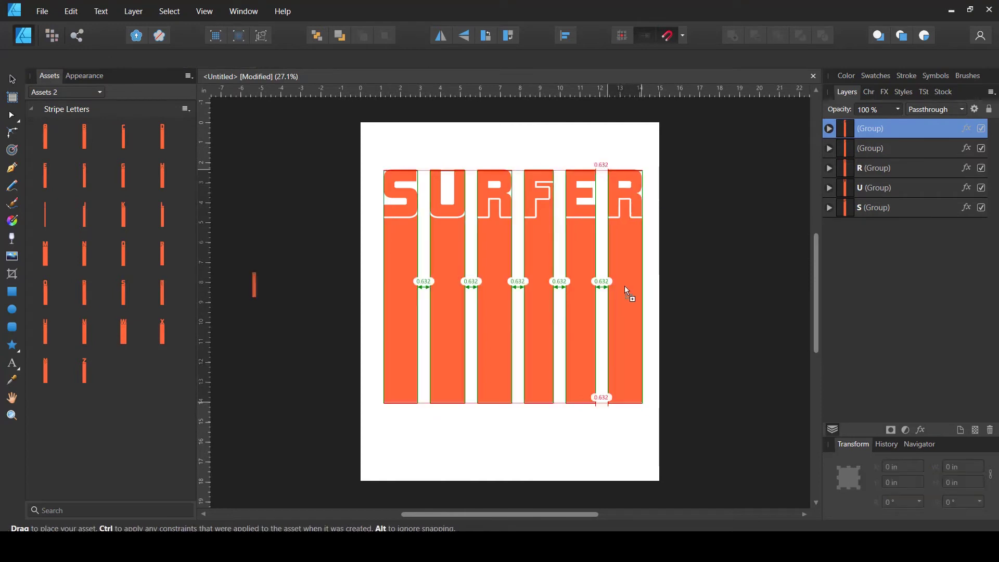
pyautogui.moveTo(87, 291); pyautogui.dragTo(625, 285)
pyautogui.click(495, 461)
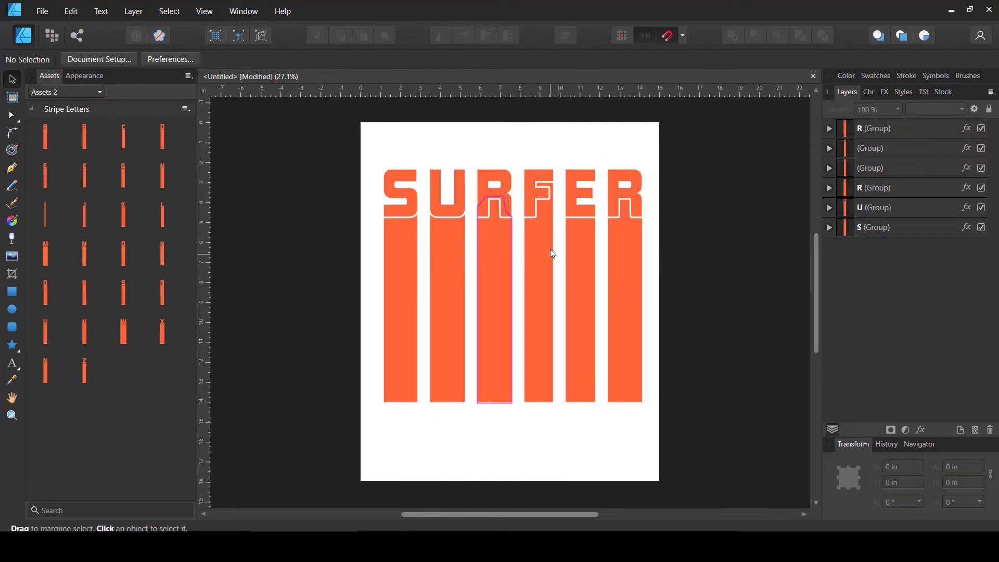
pyautogui.scroll(1, 467, 283)
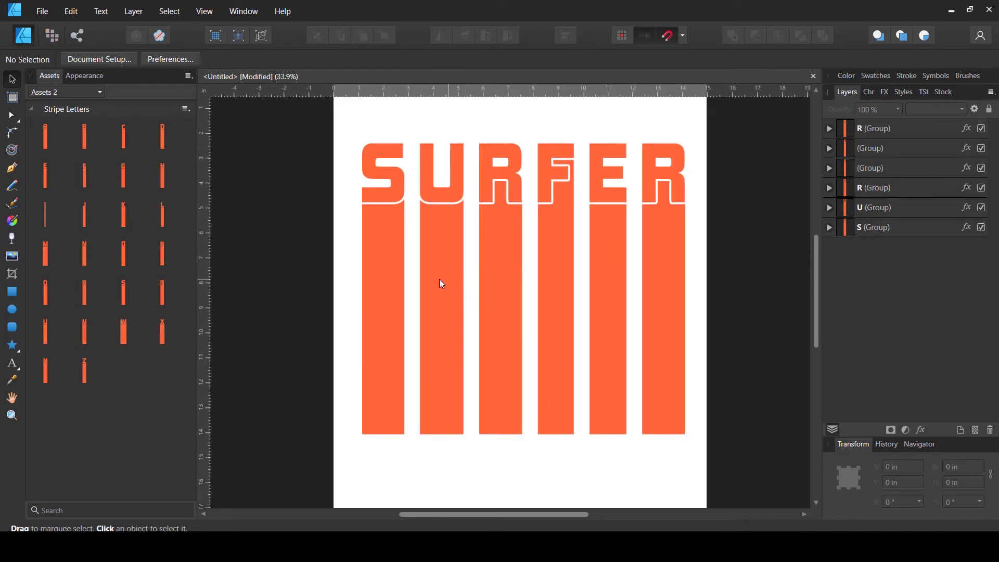
# Step: Shift the U, R and F stripes left to even out the letter spacing
pyautogui.moveTo(438, 279); pyautogui.dragTo(428, 279)
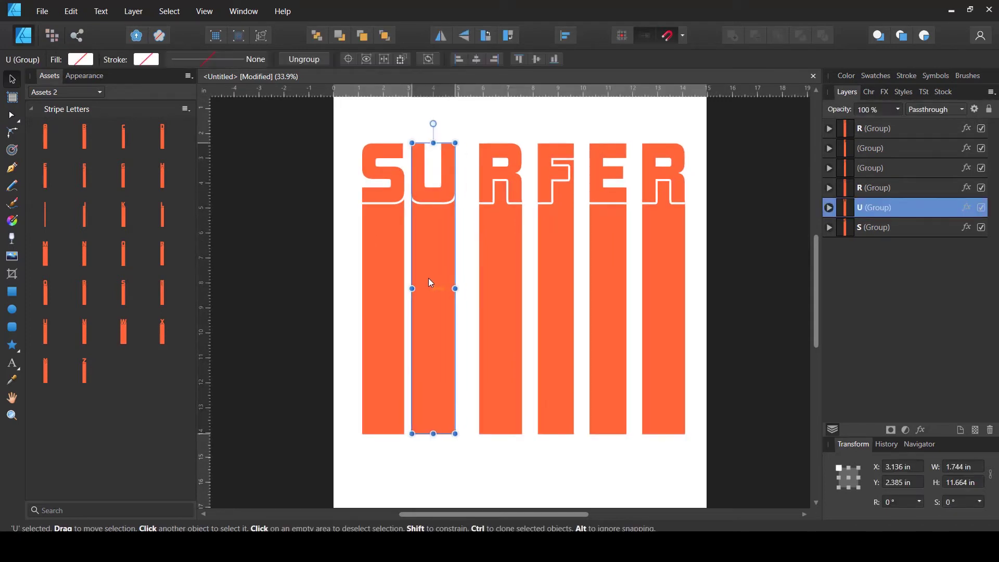
pyautogui.moveTo(505, 283); pyautogui.dragTo(490, 283)
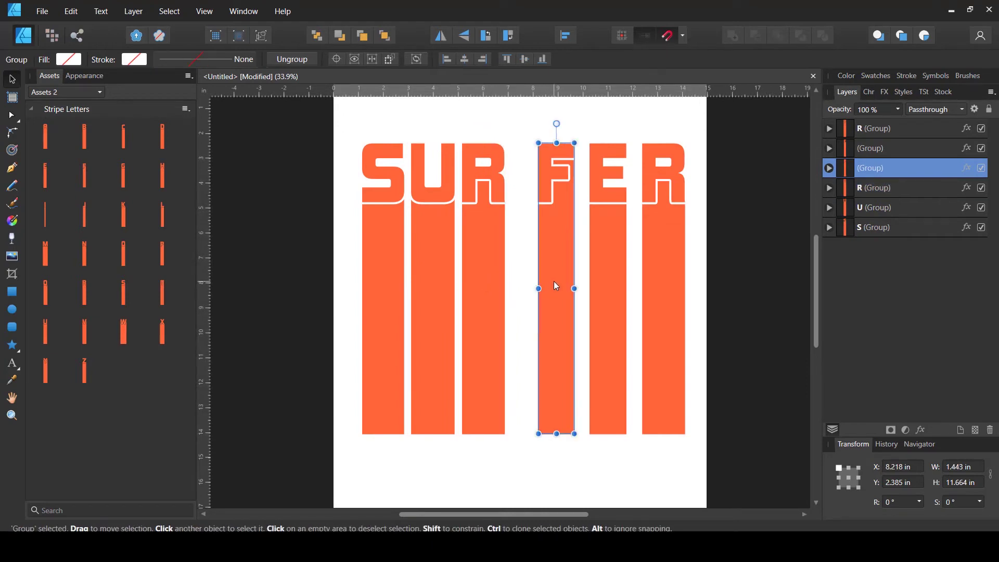
pyautogui.moveTo(553, 280); pyautogui.dragTo(528, 277)
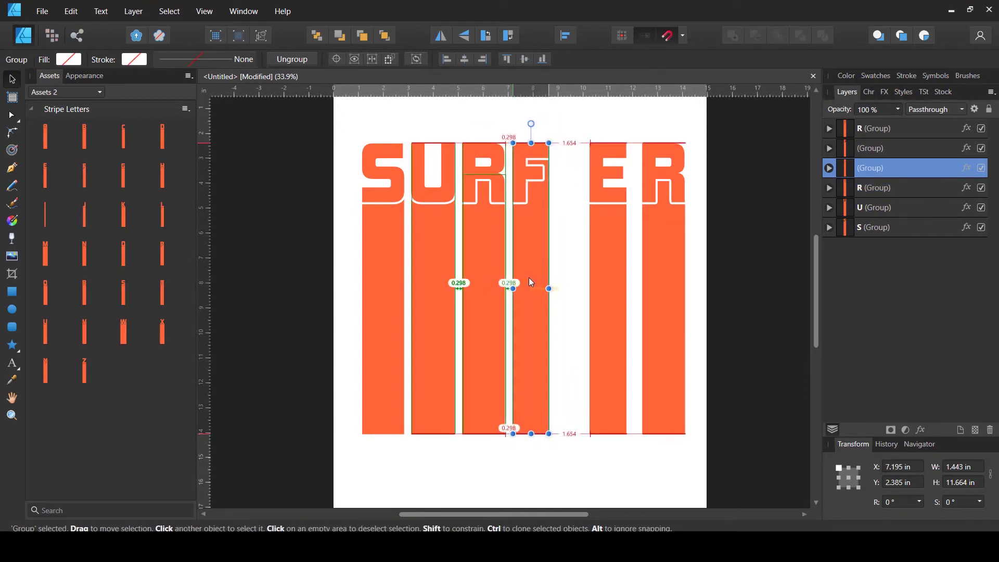
pyautogui.click(581, 323)
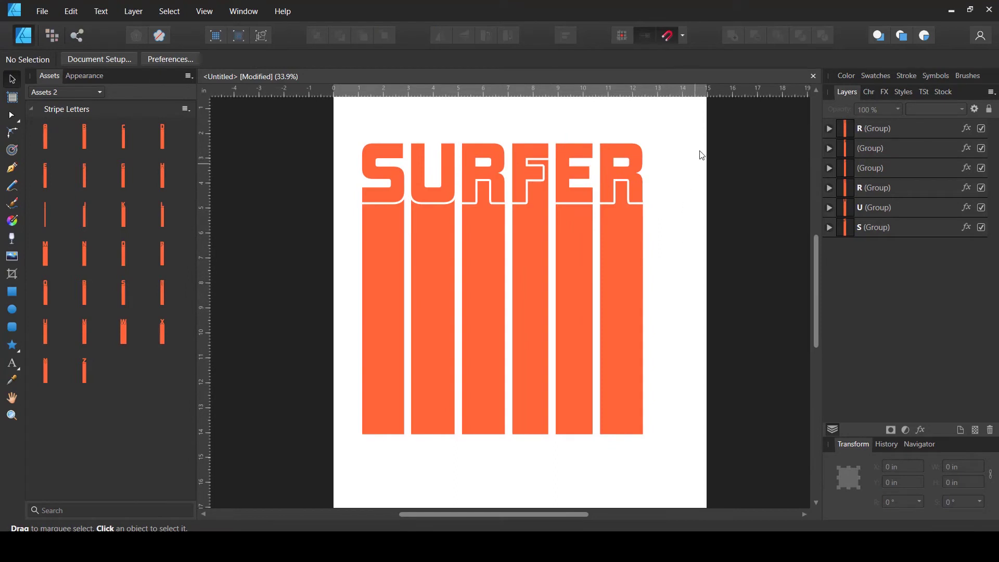
# Step: Scale all six letters up together to about 12.7 × 13.2 inches, then deselect
pyautogui.moveTo(700, 141); pyautogui.dragTo(347, 451)
pyautogui.scroll(-1, 578, 400)
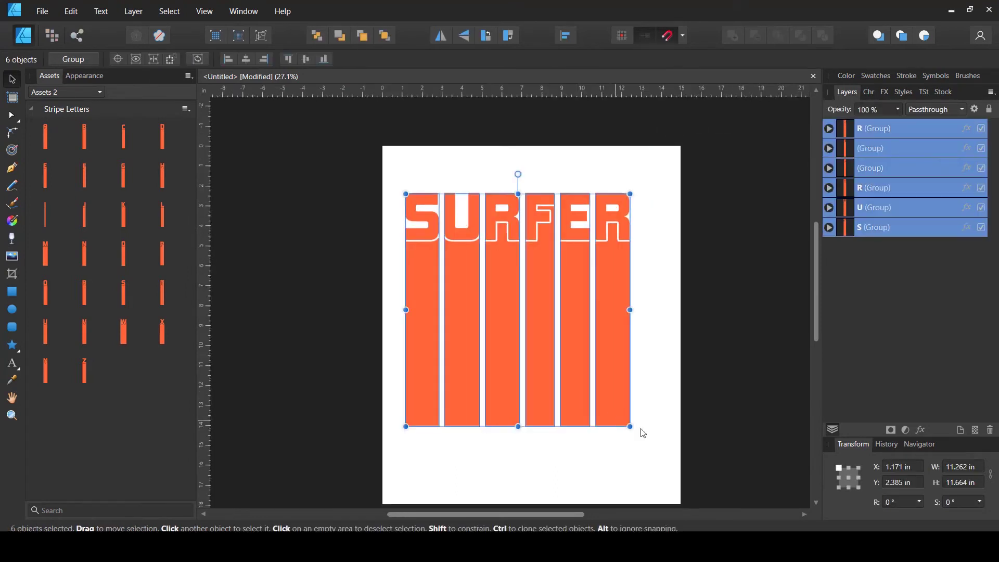
pyautogui.moveTo(630, 427); pyautogui.dragTo(645, 472)
pyautogui.moveTo(634, 413)
pyautogui.mouseDown()
pyautogui.moveTo(628, 407)
pyautogui.moveTo(634, 411)
pyautogui.mouseUp()
pyautogui.hotkey('ctrl', 'd')
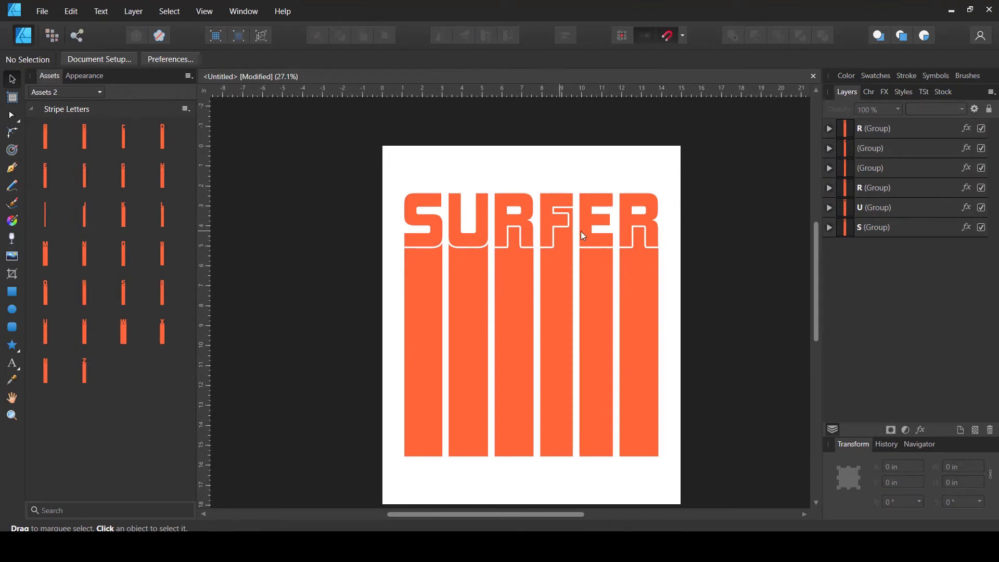
# Step: Give the U stripe a lighter orange Color Overlay using the HSL sliders
pyautogui.click(477, 275)
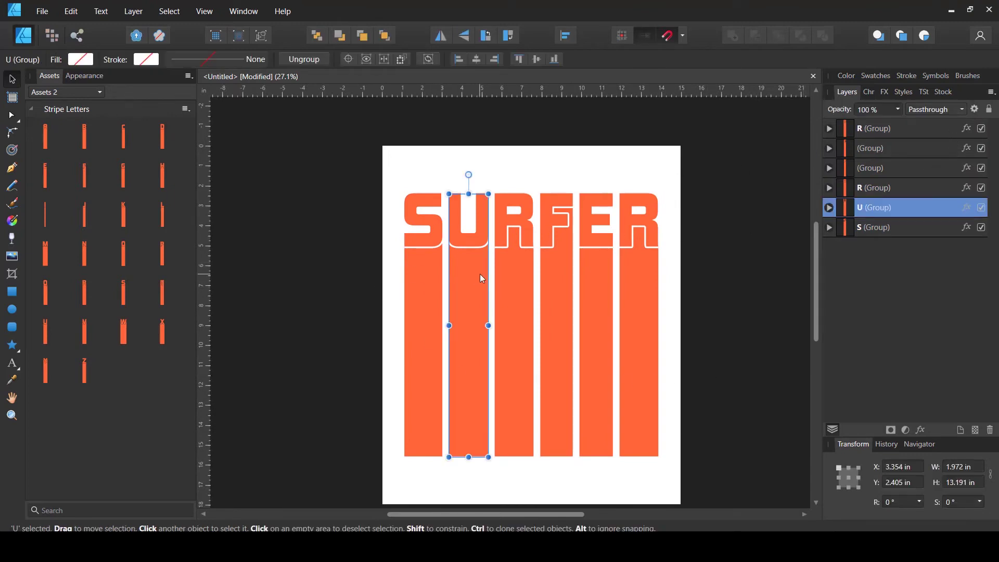
pyautogui.click(967, 208)
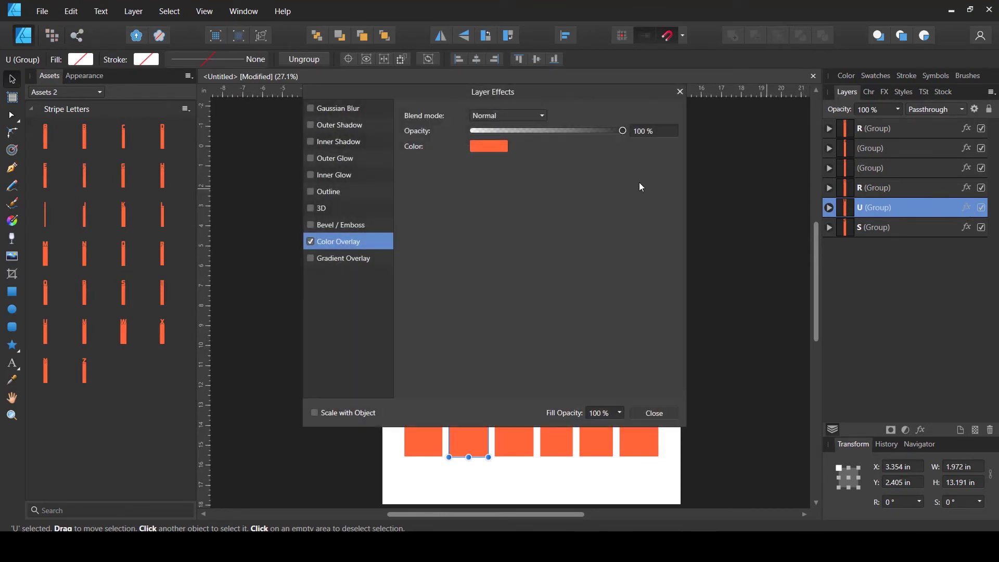
pyautogui.moveTo(426, 95); pyautogui.dragTo(758, 132)
pyautogui.click(821, 188)
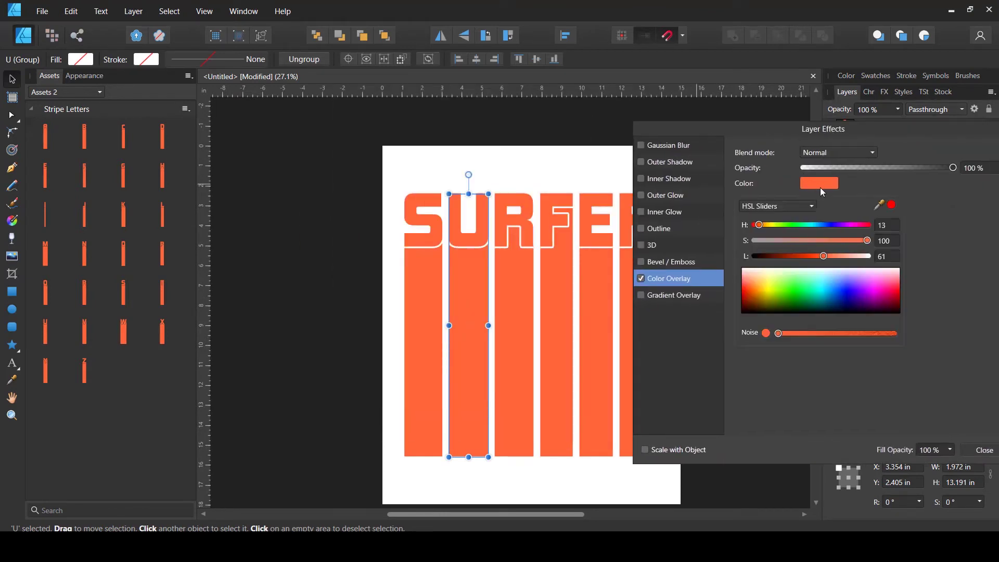
pyautogui.moveTo(759, 225); pyautogui.dragTo(766, 224)
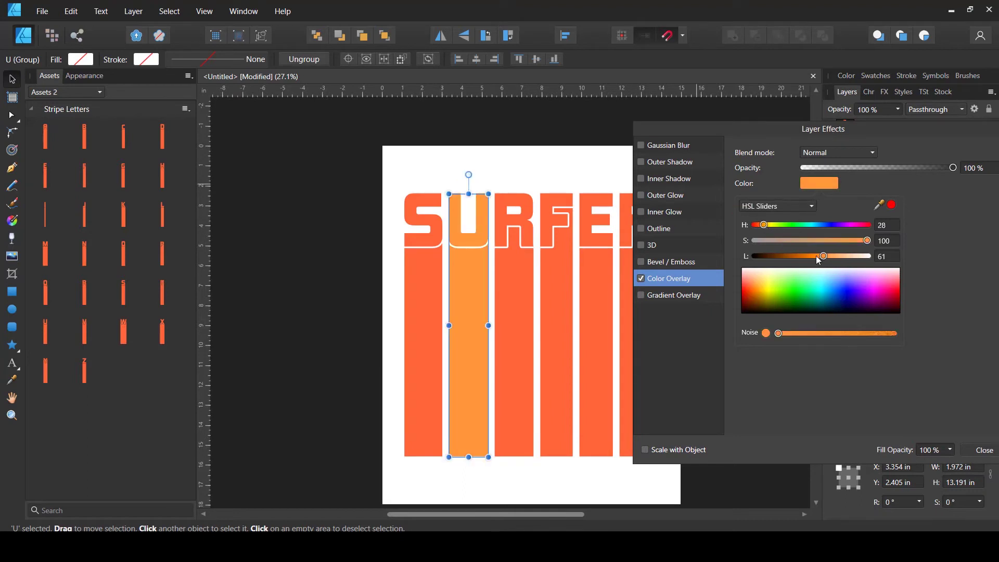
pyautogui.moveTo(826, 255); pyautogui.dragTo(830, 257)
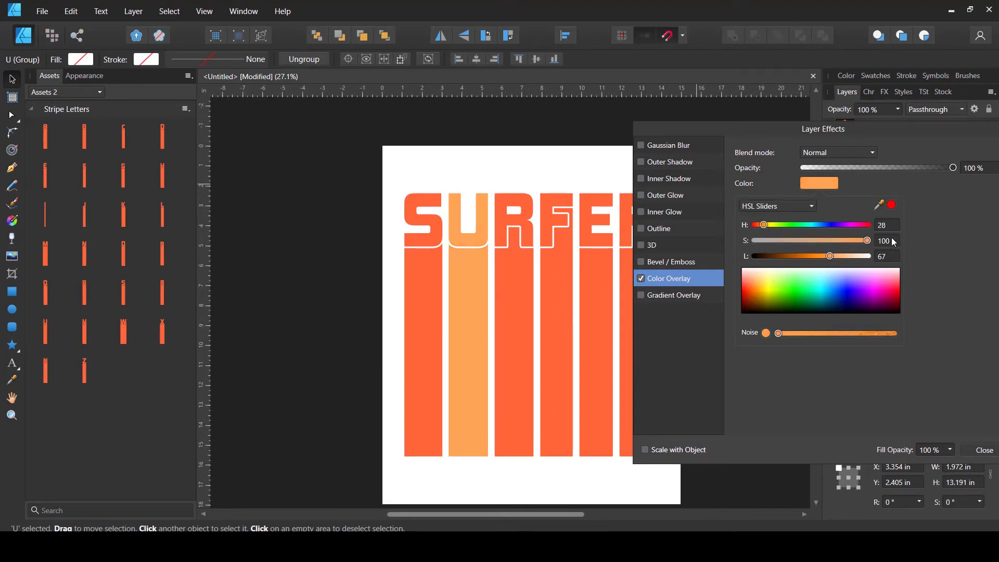
pyautogui.moveTo(765, 227); pyautogui.dragTo(768, 226)
pyautogui.moveTo(767, 225); pyautogui.dragTo(763, 239)
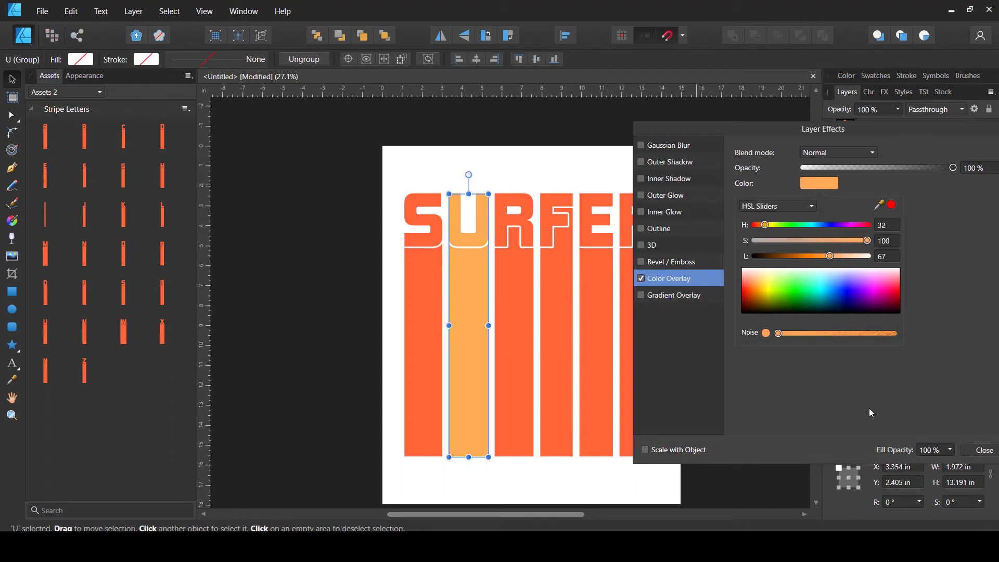
pyautogui.moveTo(807, 135); pyautogui.dragTo(623, 132)
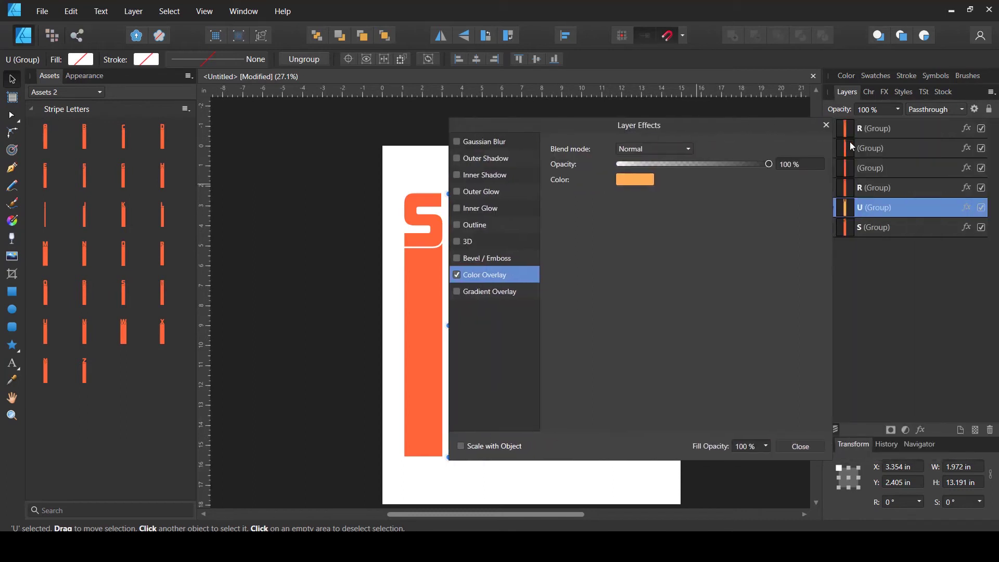
pyautogui.click(812, 445)
pyautogui.click(746, 380)
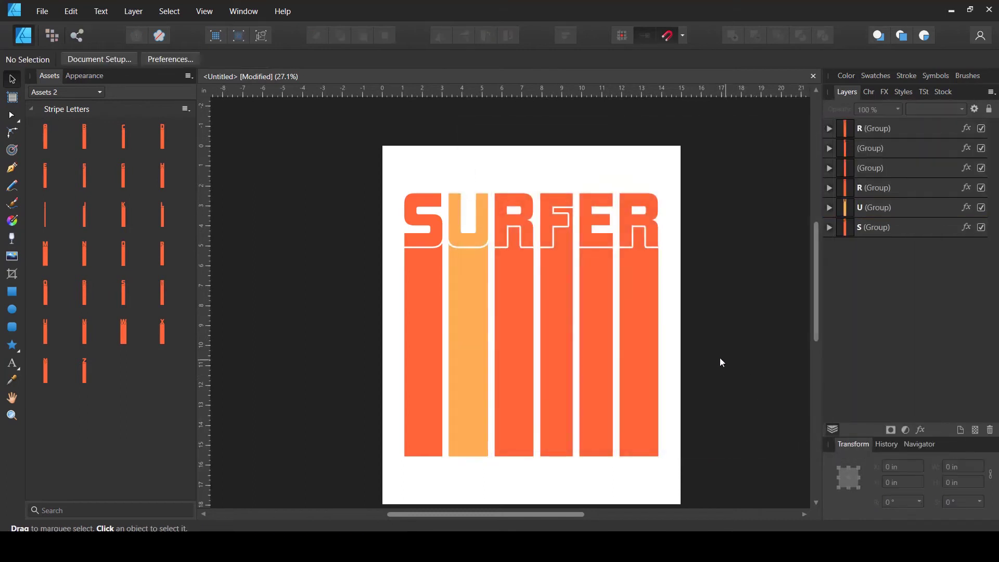
pyautogui.scroll(-1, 718, 355)
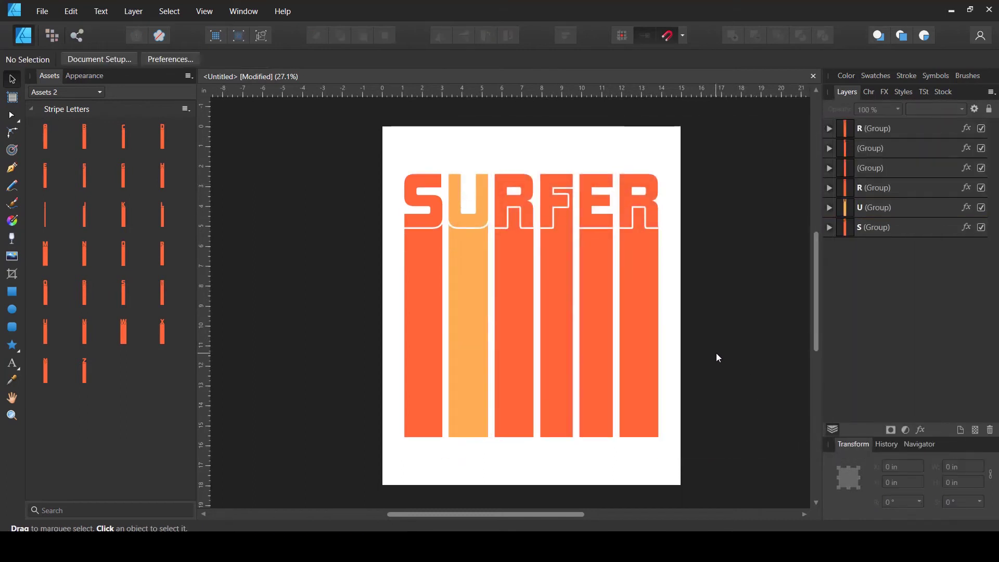
pyautogui.click(12, 292)
# Step: Draw a page-sized rectangle, move it to the bottom of the layers, and fill it black
pyautogui.moveTo(382, 128); pyautogui.dragTo(681, 485)
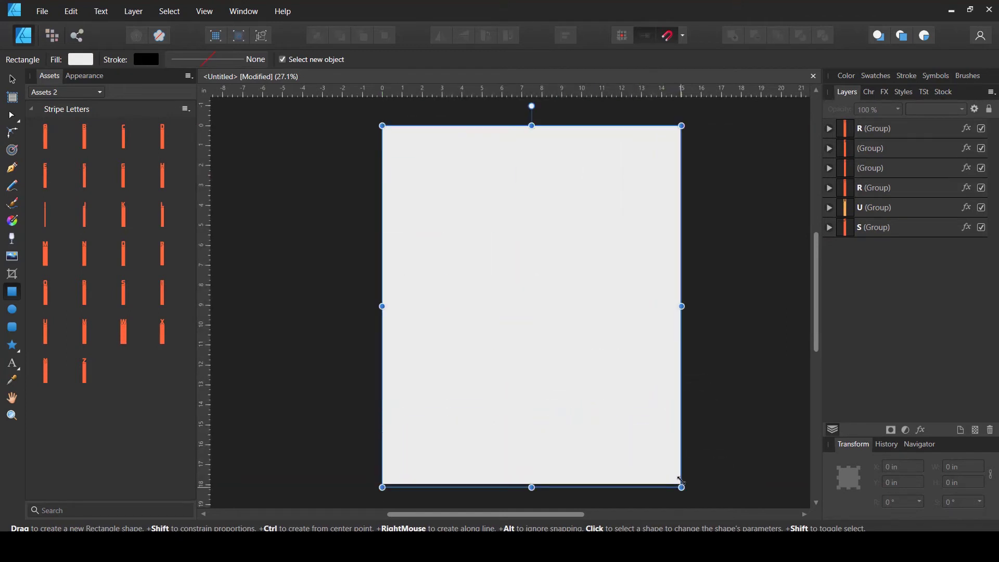
pyautogui.moveTo(855, 128); pyautogui.dragTo(852, 295)
pyautogui.click(86, 60)
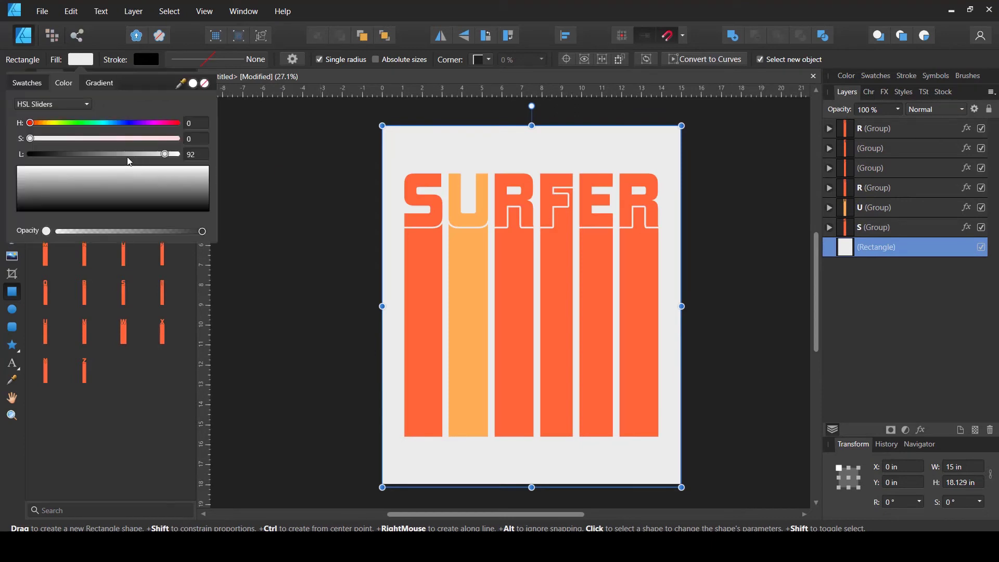
pyautogui.moveTo(165, 154); pyautogui.dragTo(30, 154)
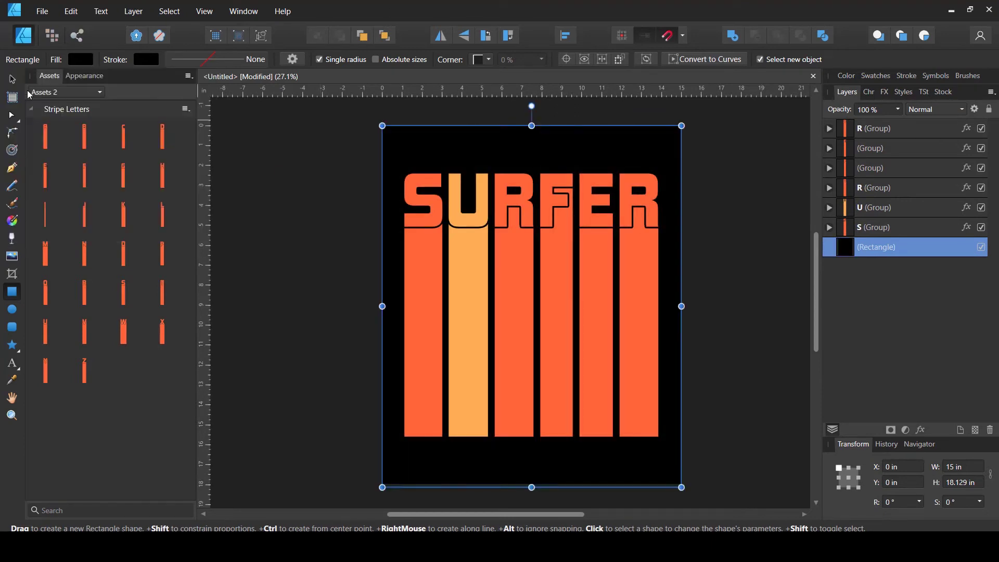
pyautogui.click(12, 79)
# Step: Change the R stripe's Color Overlay to cyan in Layer Effects
pyautogui.click(724, 186)
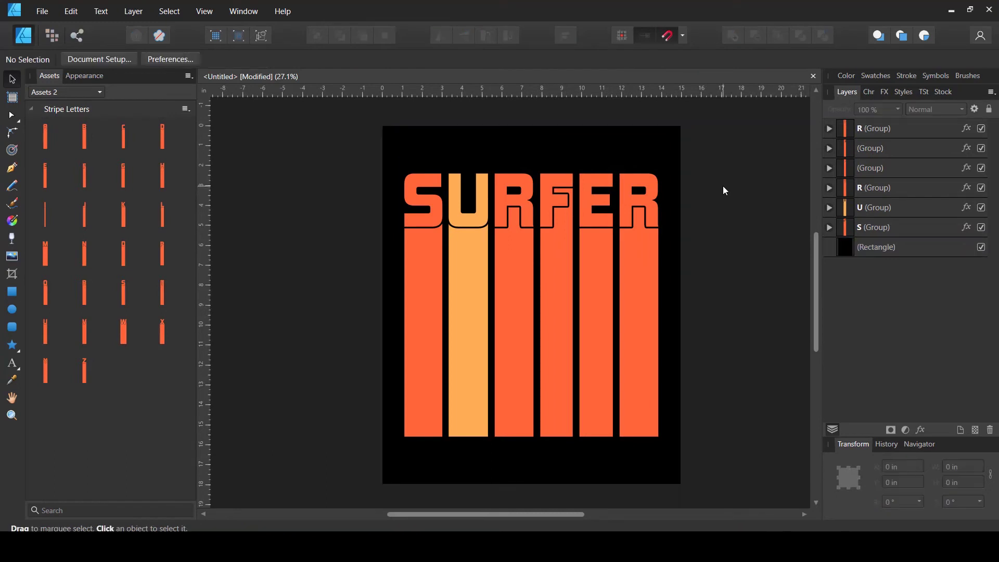
pyautogui.click(512, 237)
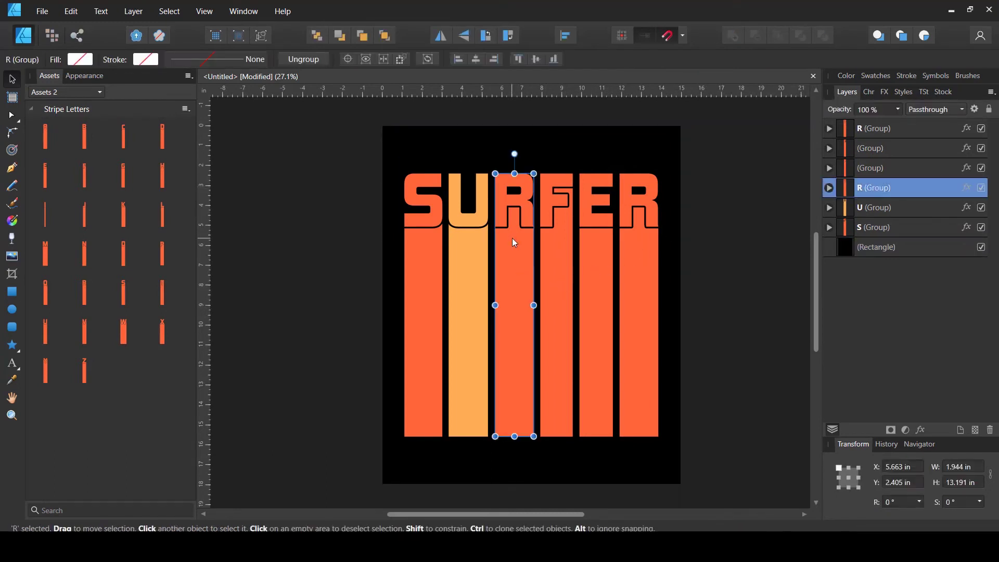
pyautogui.click(966, 188)
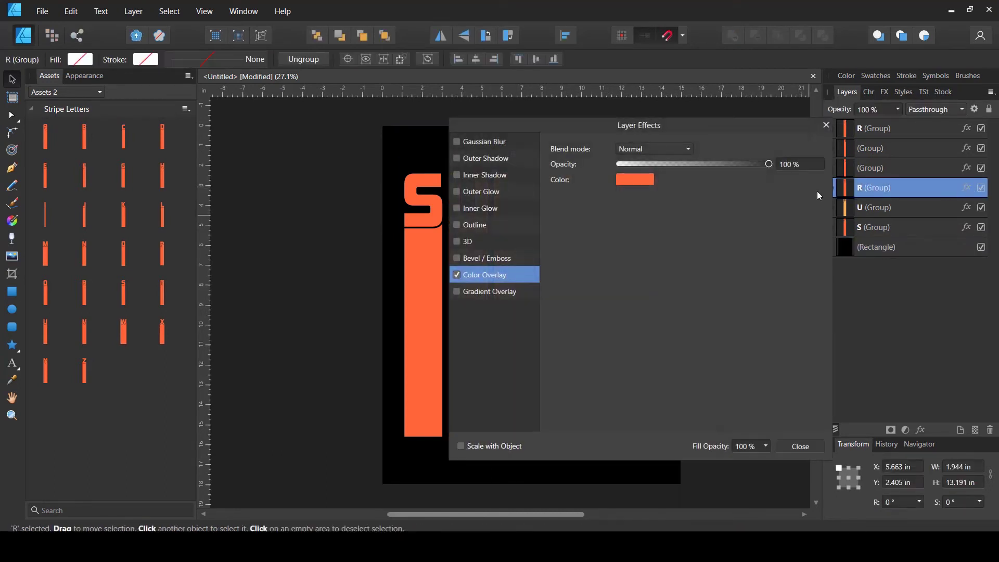
pyautogui.moveTo(616, 123); pyautogui.dragTo(778, 149)
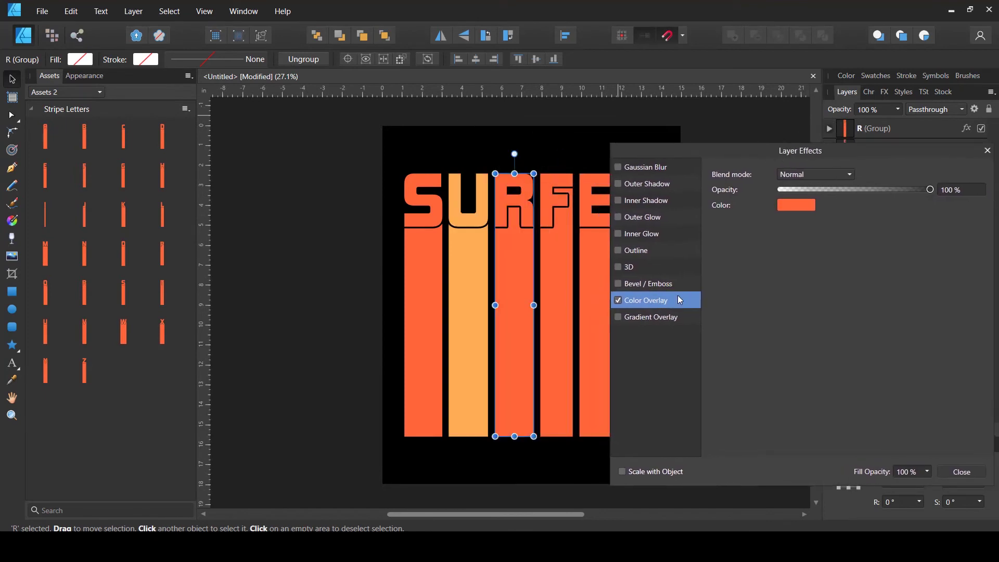
pyautogui.click(789, 206)
pyautogui.moveTo(745, 249); pyautogui.dragTo(789, 250)
pyautogui.moveTo(749, 155); pyautogui.dragTo(574, 160)
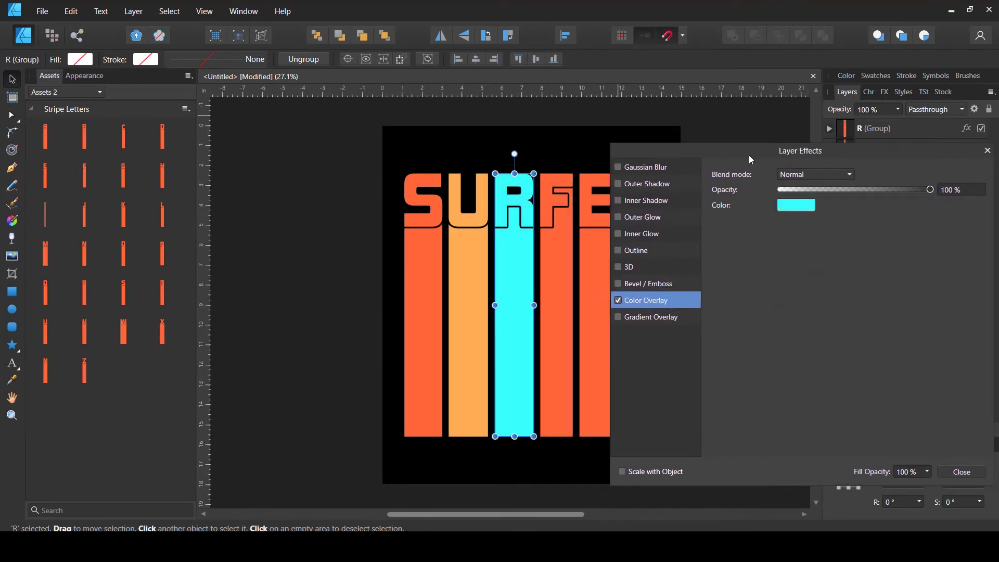
pyautogui.click(786, 476)
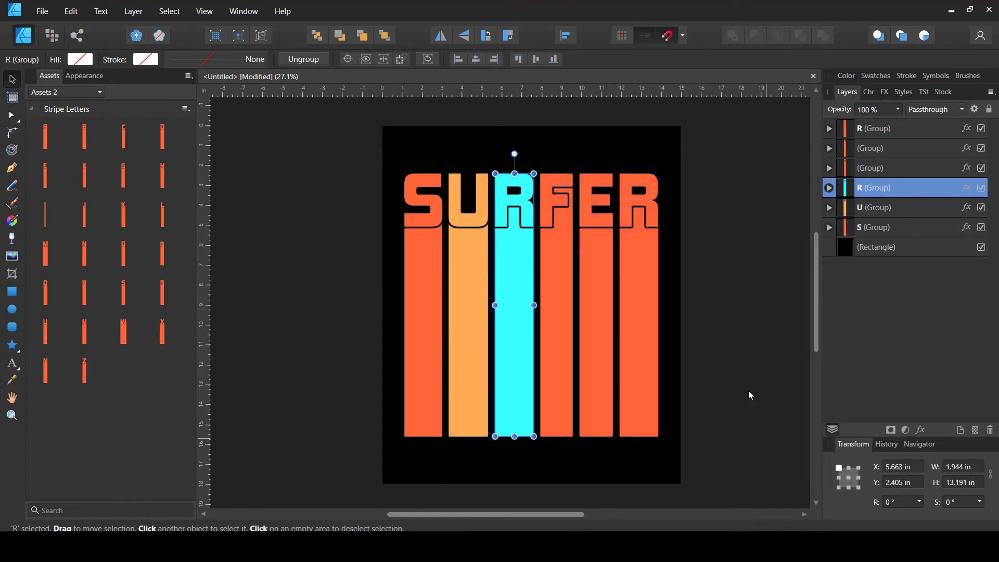
pyautogui.click(738, 368)
pyautogui.scroll(1, 696, 311)
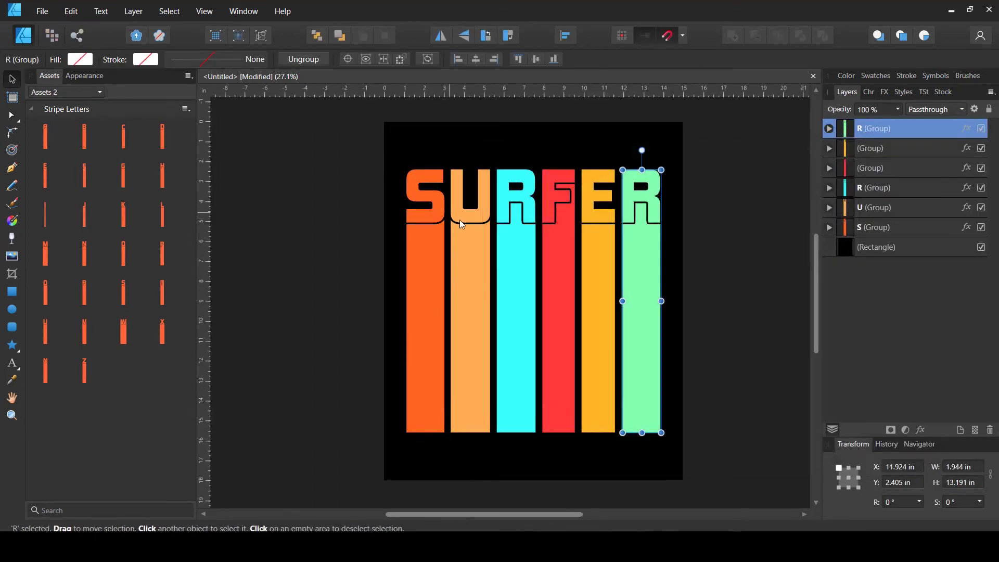
# Step: Confirm the U colour, hide the surfer SVG's gradient, and move path5342 out of Layer 1
pyautogui.press('Escape')
pyautogui.click(759, 332)
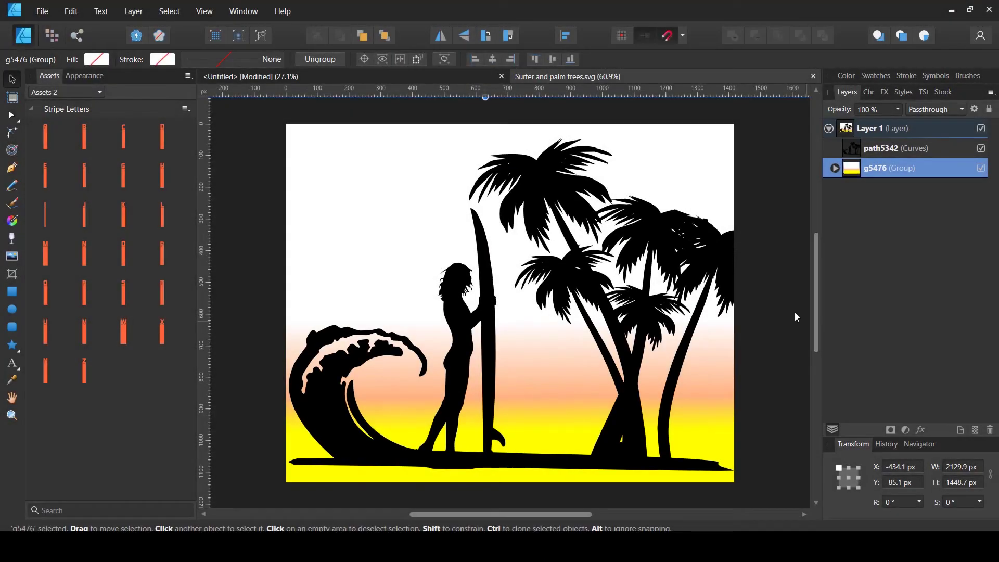
pyautogui.click(982, 168)
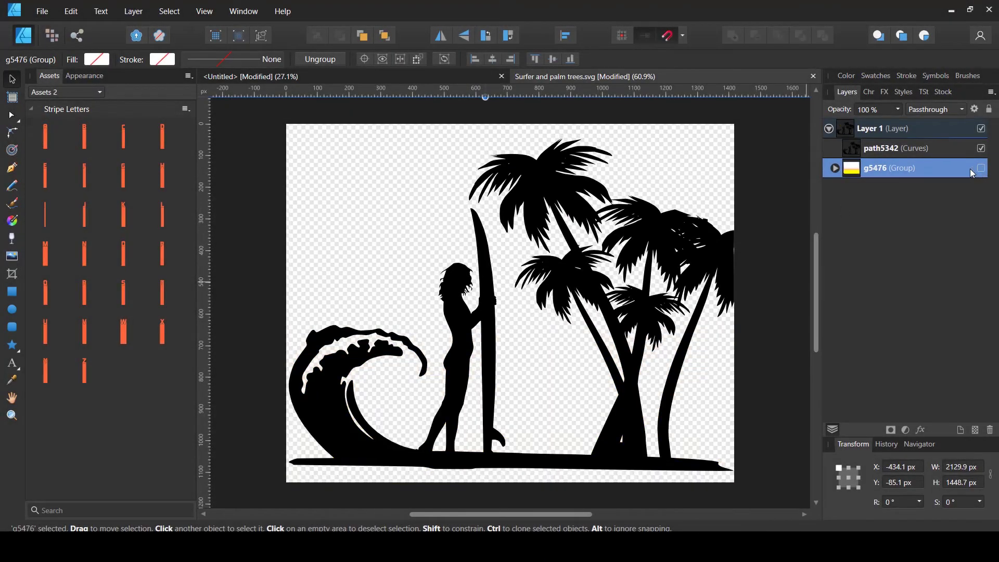
pyautogui.click(854, 152)
pyautogui.moveTo(855, 153); pyautogui.dragTo(859, 123)
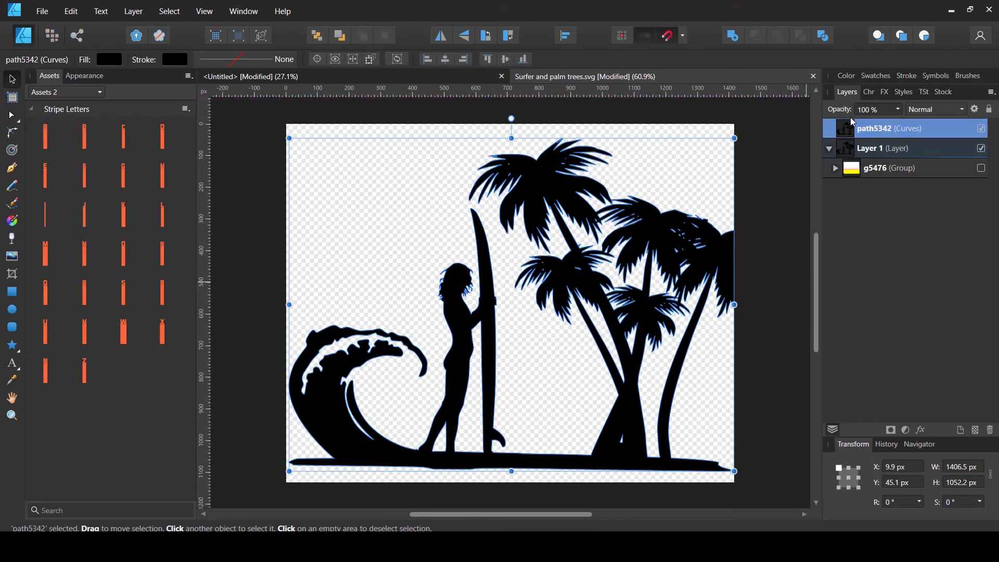
pyautogui.click(781, 239)
pyautogui.click(666, 242)
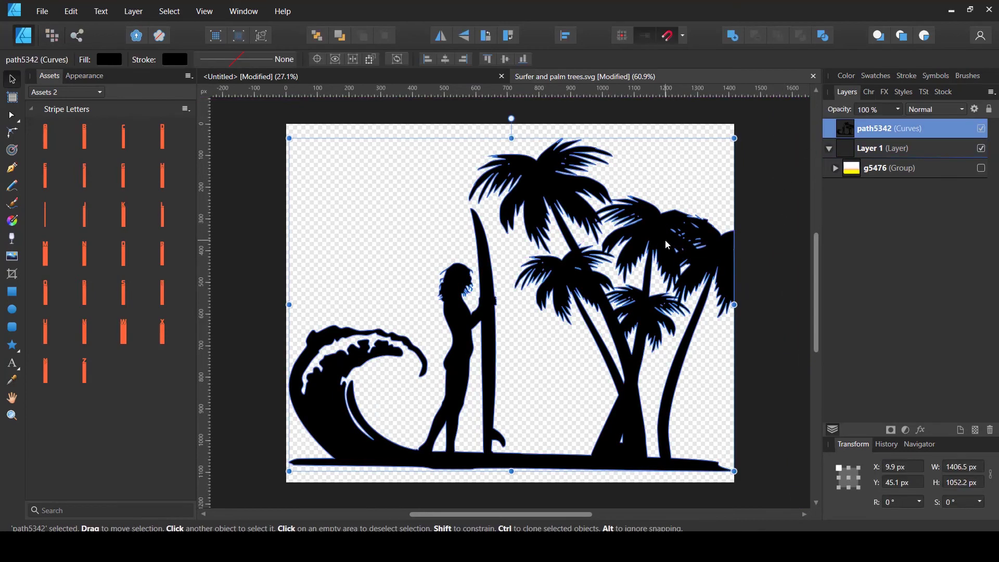
# Step: Paste the silhouette into SURFER, resize it to about 14.2 by 10.6 inches over the lower stripes
pyautogui.click(371, 74)
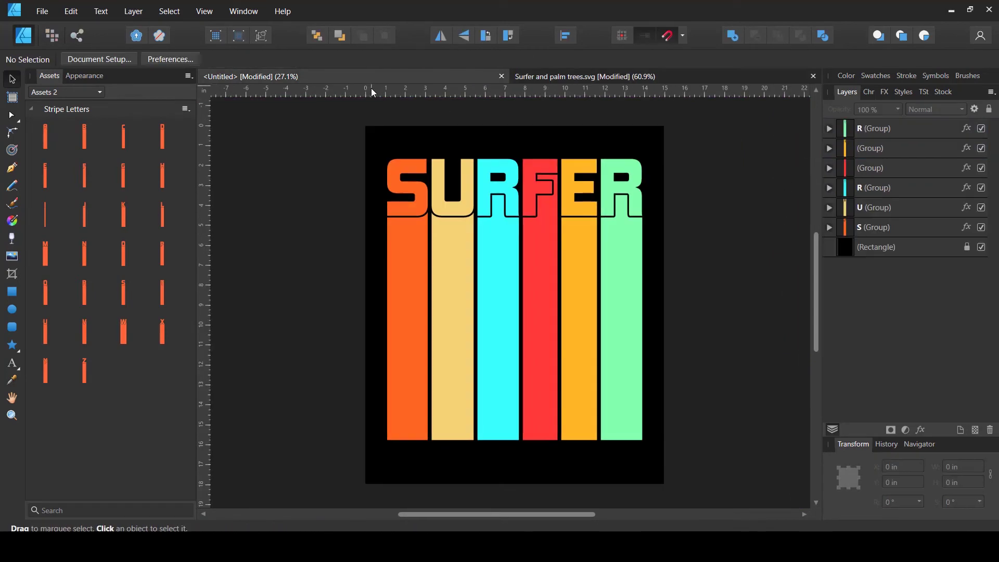
pyautogui.hotkey('ctrl', 'v')
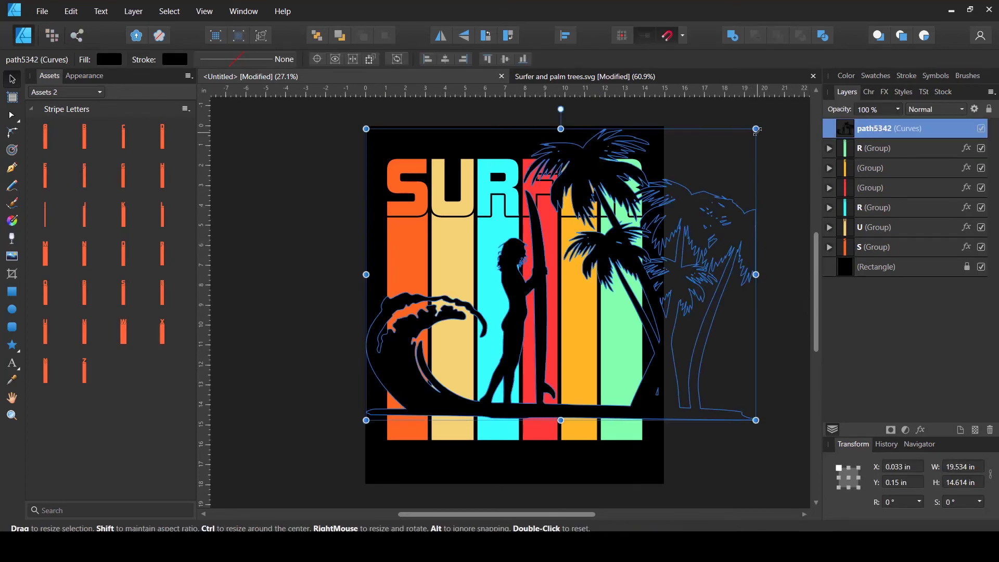
pyautogui.moveTo(756, 129); pyautogui.dragTo(660, 222)
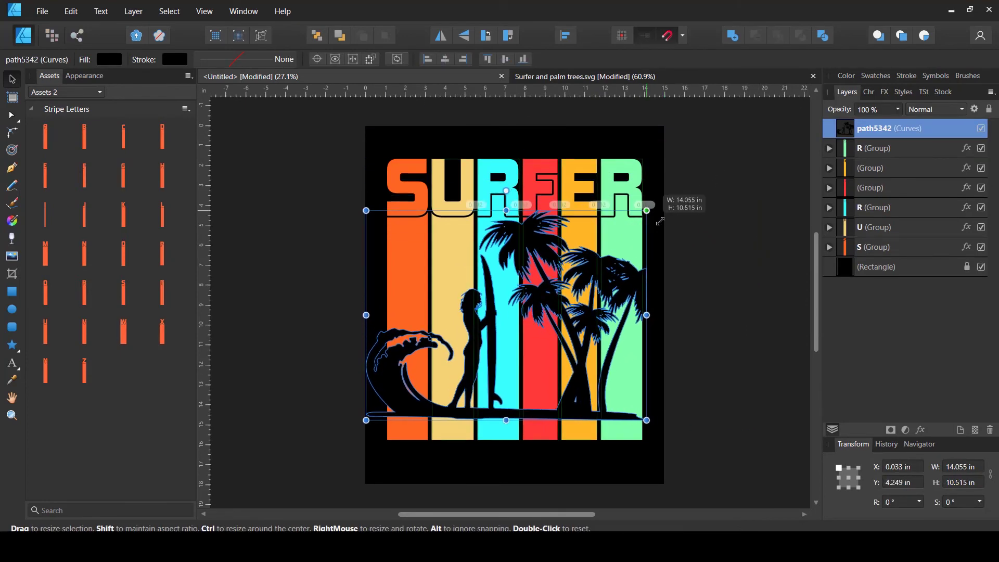
pyautogui.moveTo(660, 223); pyautogui.dragTo(663, 225)
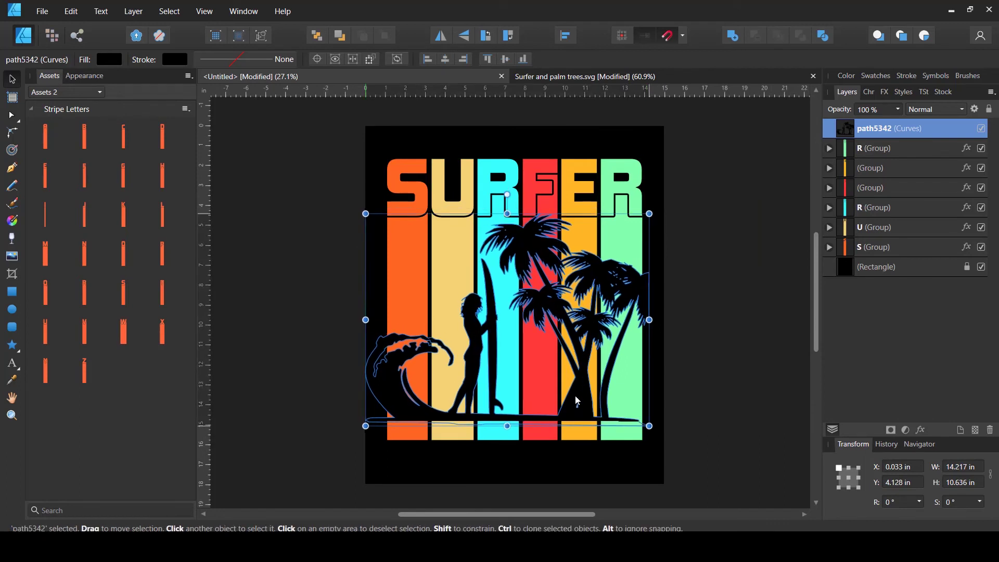
pyautogui.moveTo(577, 402); pyautogui.dragTo(578, 405)
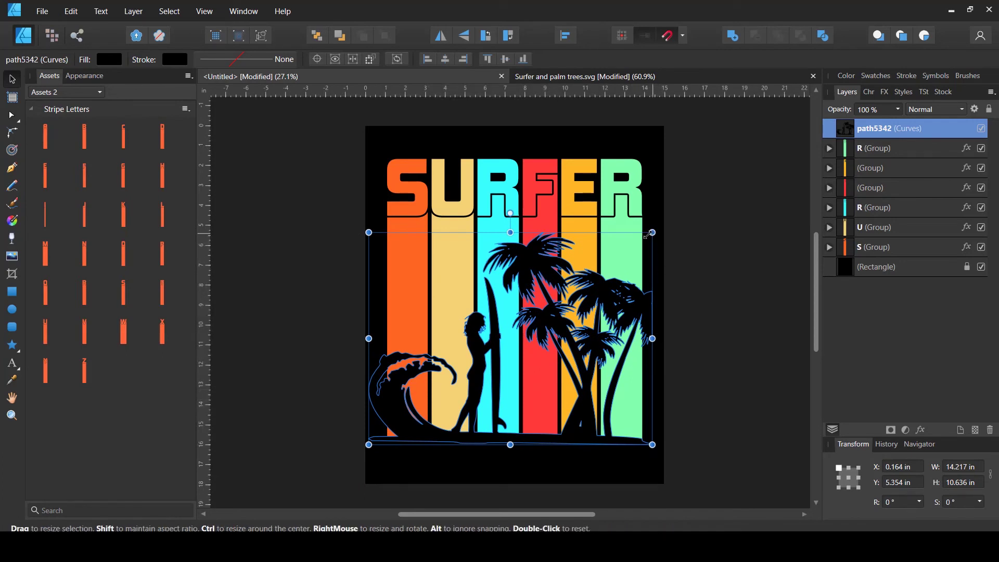
pyautogui.moveTo(652, 232); pyautogui.dragTo(650, 234)
pyautogui.click(682, 225)
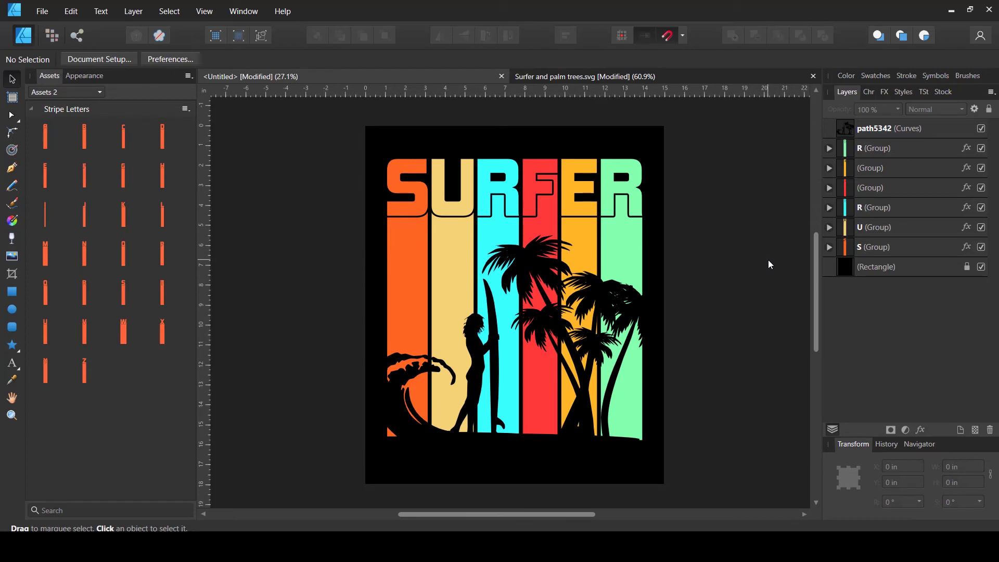
# Step: Hide the Rectangle layer and set the silhouette path5342's blend mode to Erase
pyautogui.click(981, 266)
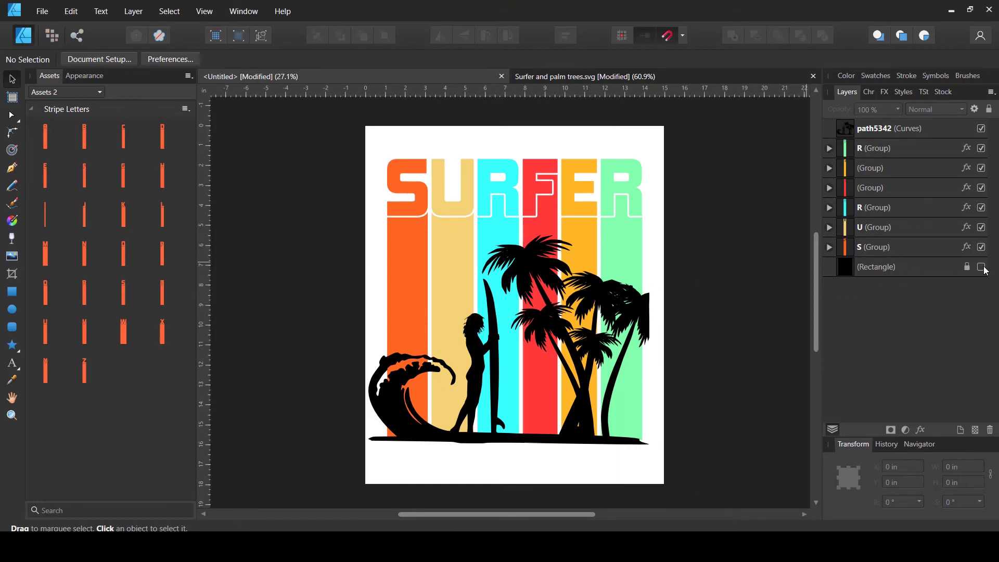
pyautogui.click(859, 132)
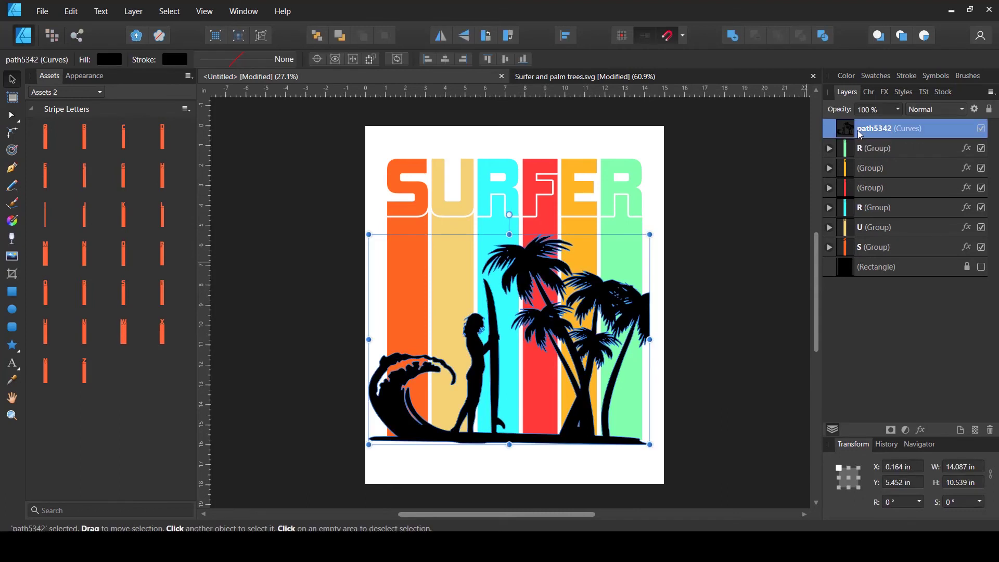
pyautogui.click(950, 111)
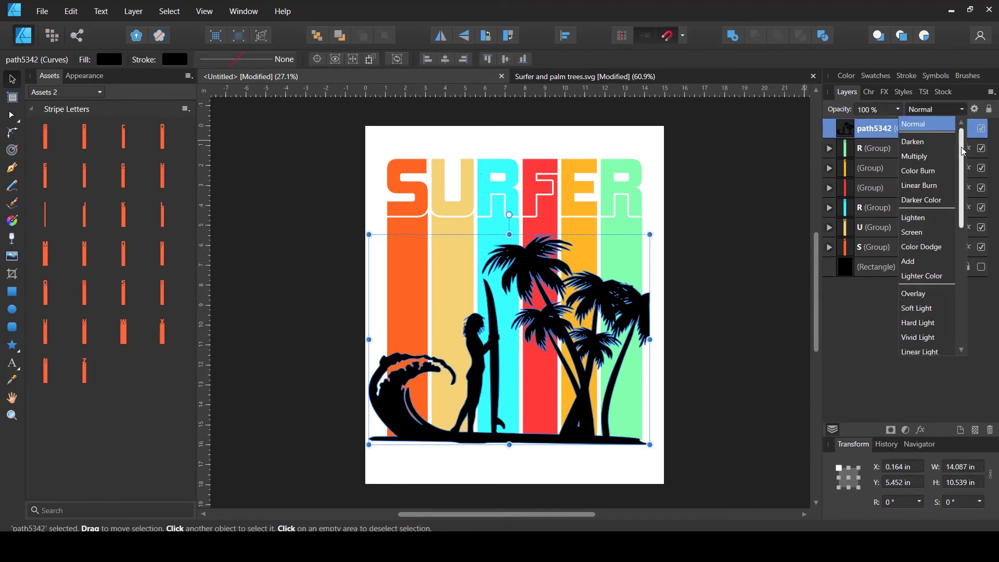
pyautogui.moveTo(962, 144); pyautogui.dragTo(962, 266)
pyautogui.click(922, 338)
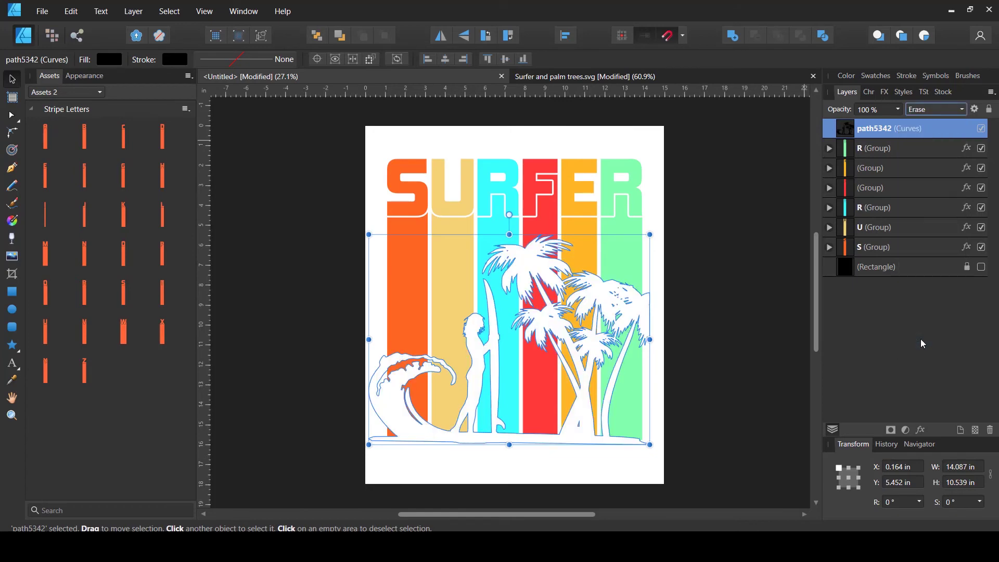
pyautogui.click(730, 310)
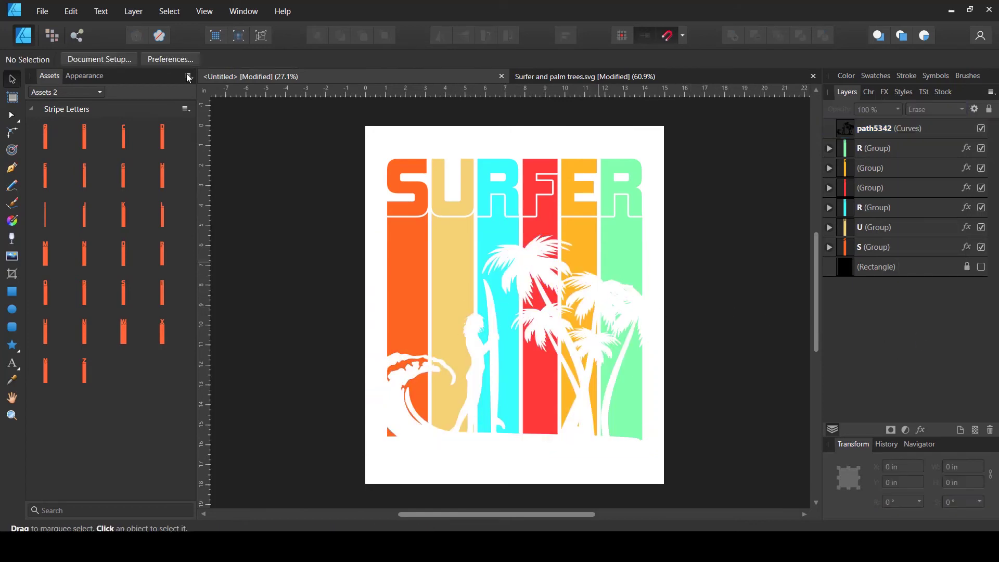
# Step: Turn on Transparent Background in Document Setup's Color settings, then show Rectangle again
pyautogui.click(89, 64)
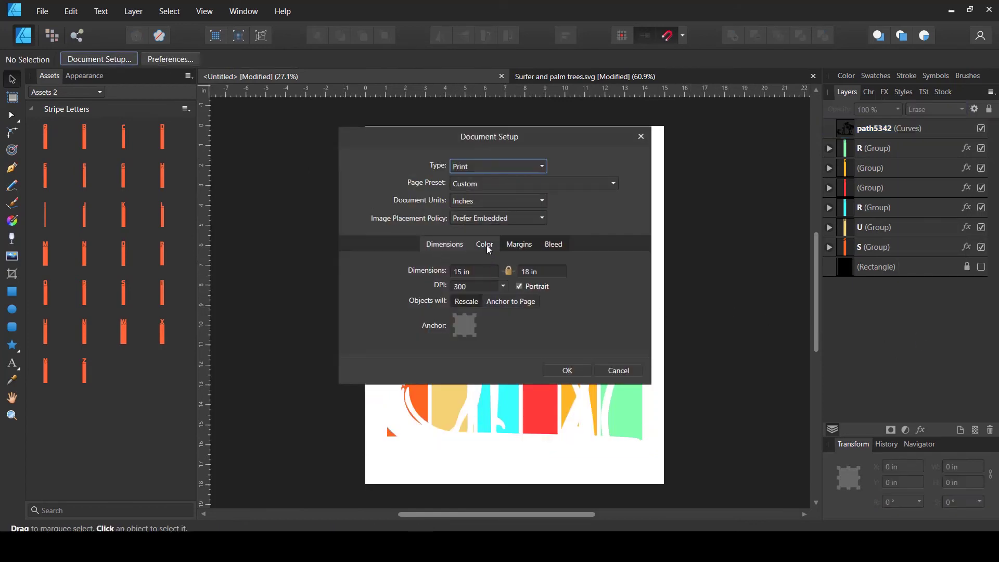
pyautogui.click(487, 246)
pyautogui.click(478, 319)
pyautogui.click(567, 370)
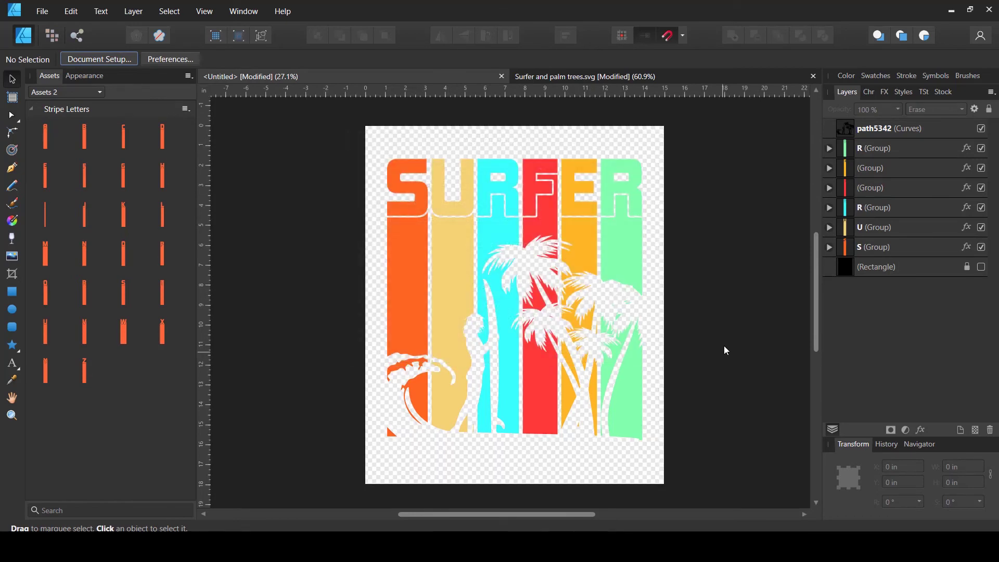
pyautogui.click(981, 267)
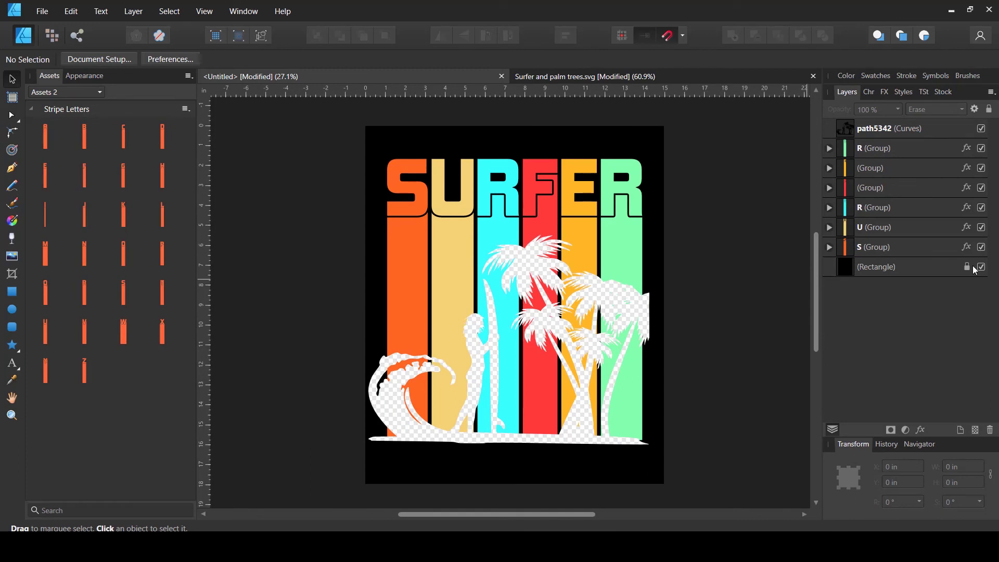
pyautogui.click(888, 131)
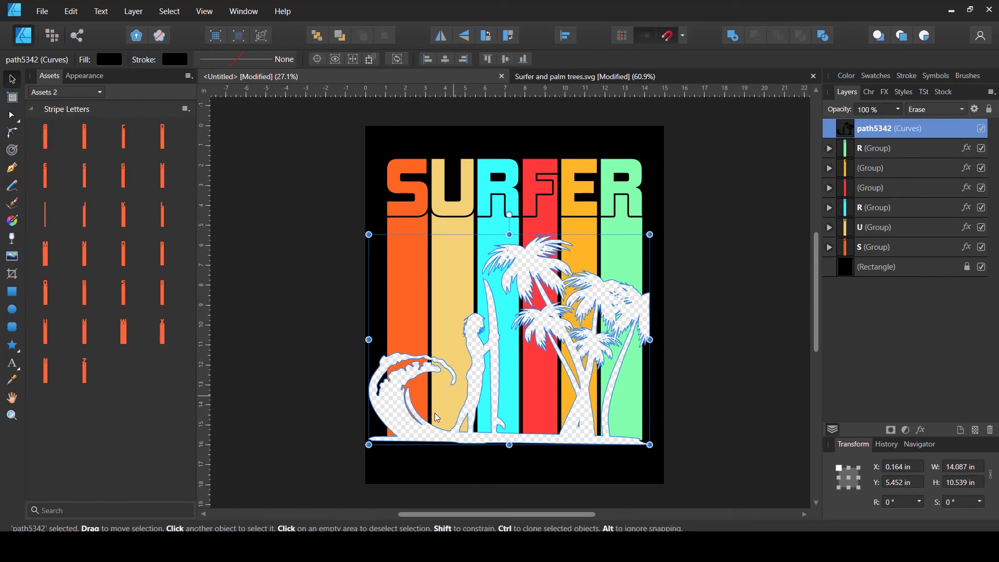
pyautogui.click(780, 306)
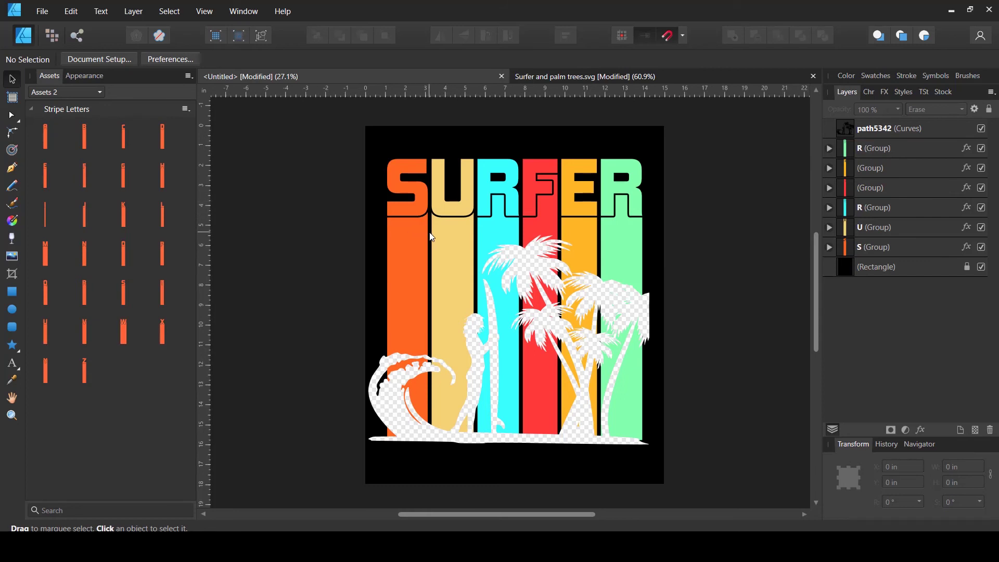
pyautogui.scroll(1, 517, 214)
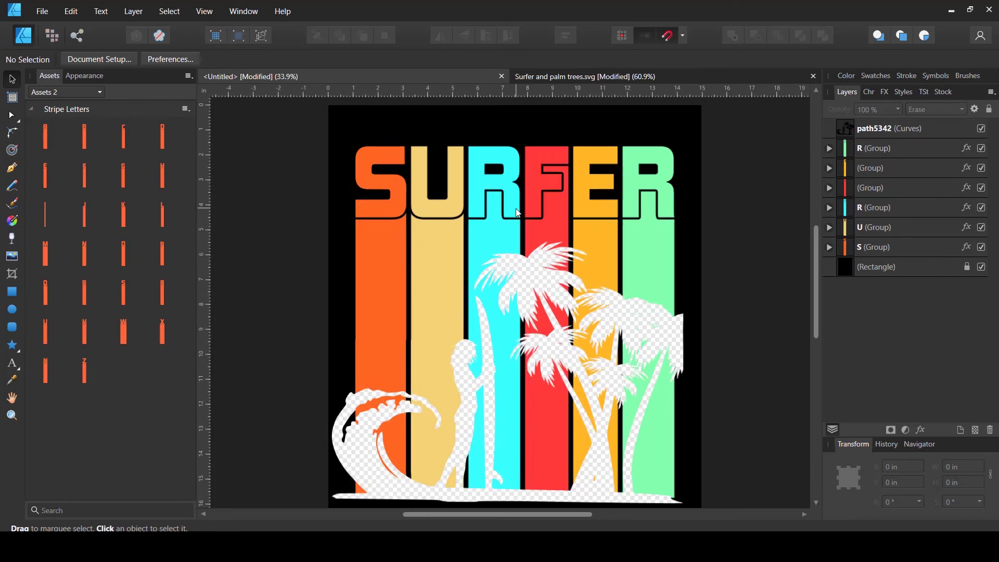
pyautogui.scroll(1, 577, 215)
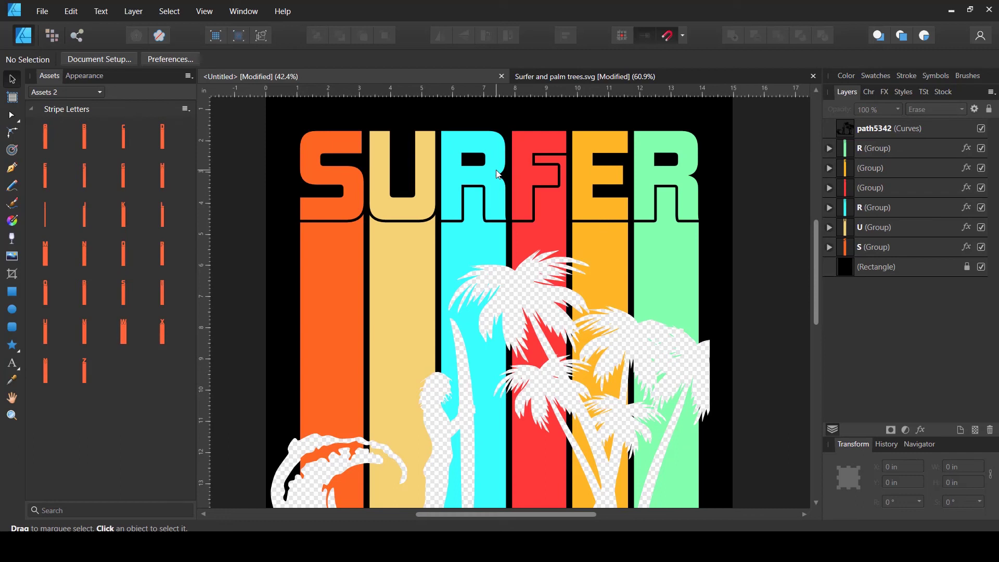
pyautogui.scroll(2, 497, 174)
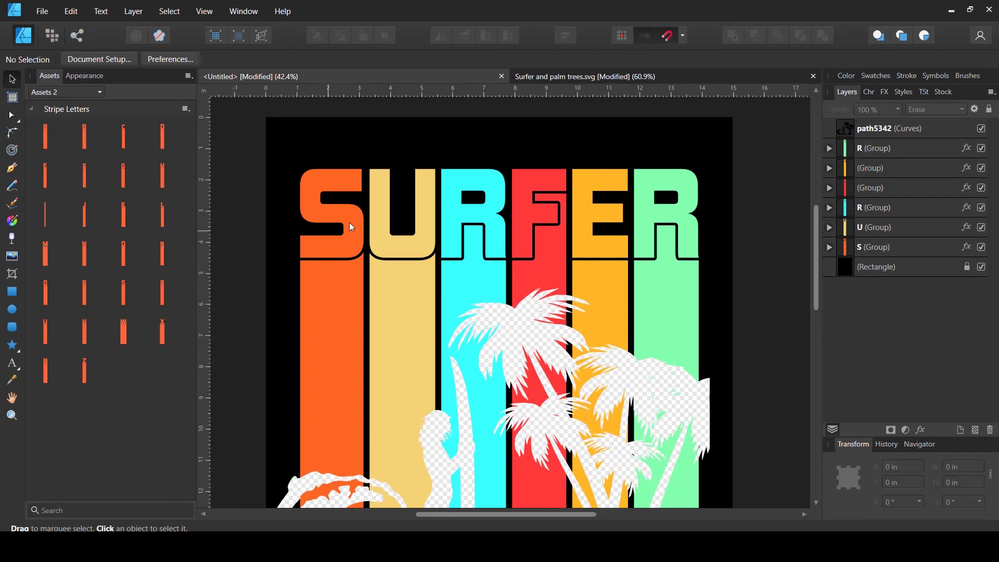
# Step: Expand the S (Group) and its inner Group, selecting the nested S text layer
pyautogui.click(350, 213)
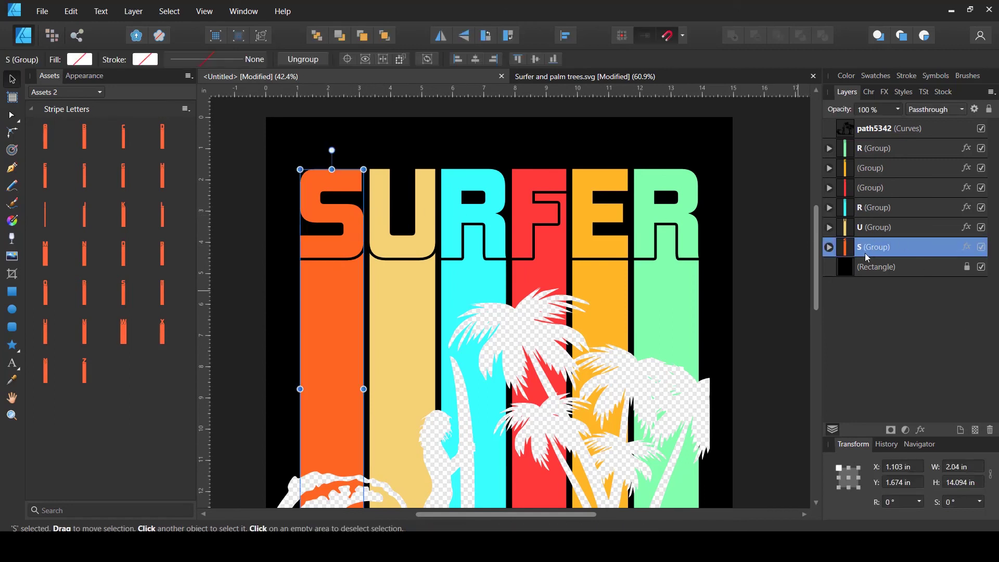
pyautogui.click(830, 248)
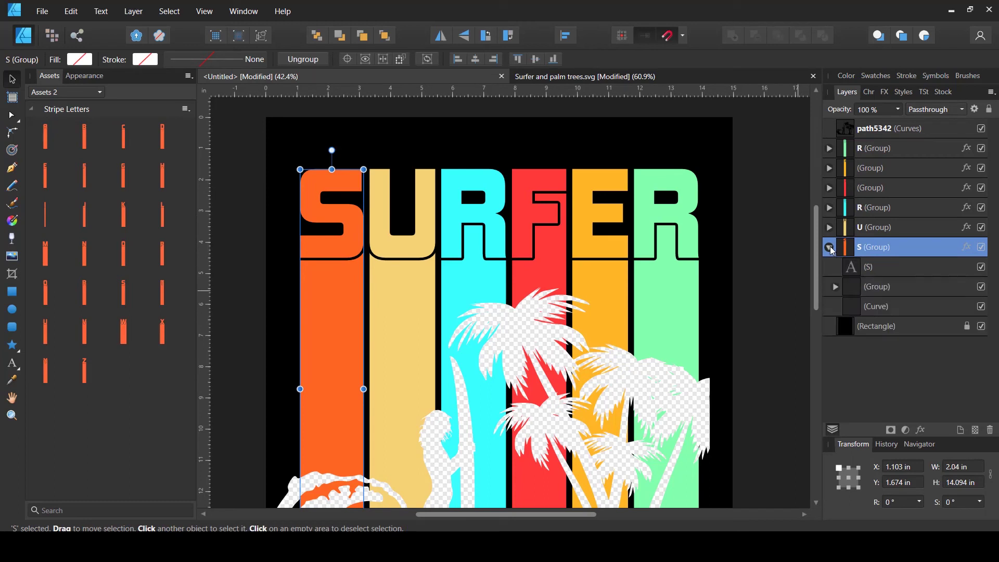
pyautogui.click(867, 269)
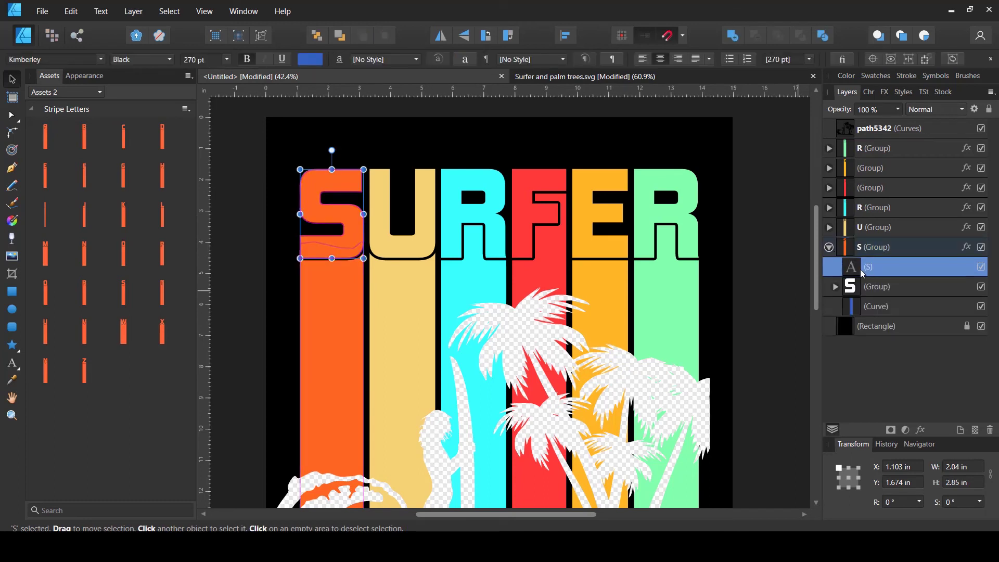
pyautogui.click(835, 287)
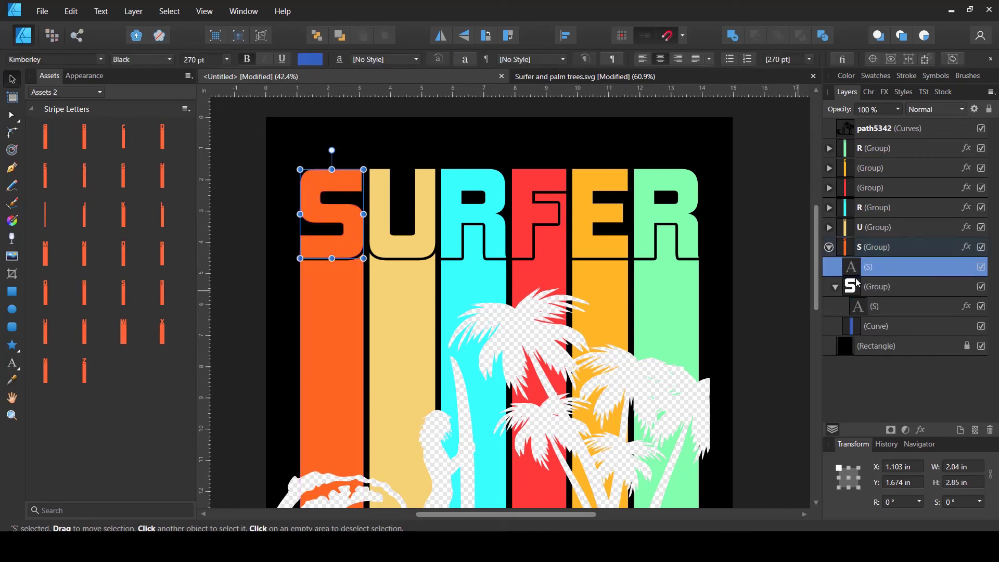
pyautogui.click(877, 313)
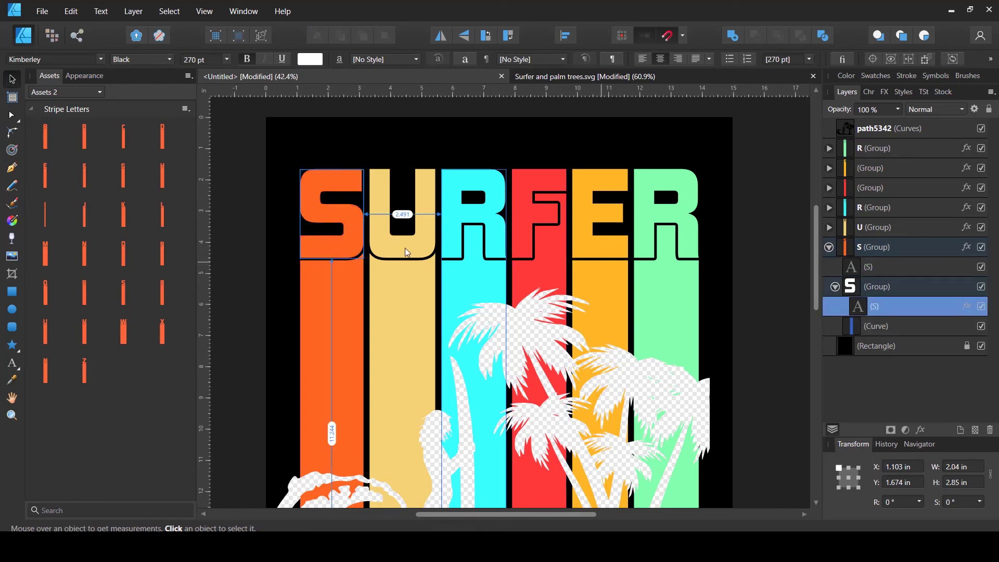
pyautogui.keyDown('ctrl'); pyautogui.scroll(2, 355, 261); pyautogui.keyUp('ctrl')
pyautogui.keyDown('ctrl'); pyautogui.scroll(2, 356, 260); pyautogui.keyUp('ctrl')
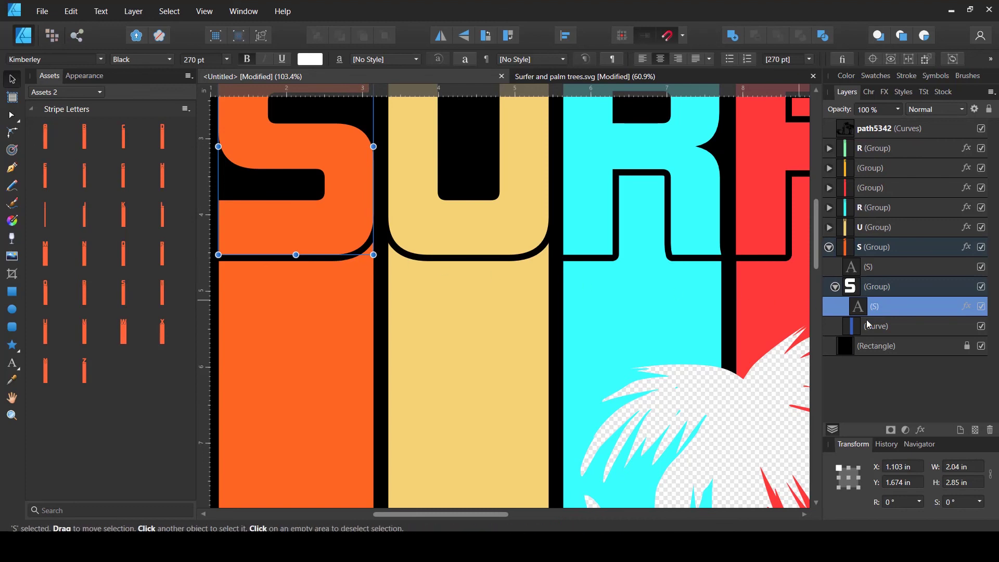
# Step: Toggle the Rectangle background off and on, and switch between the two S text layers
pyautogui.click(982, 346)
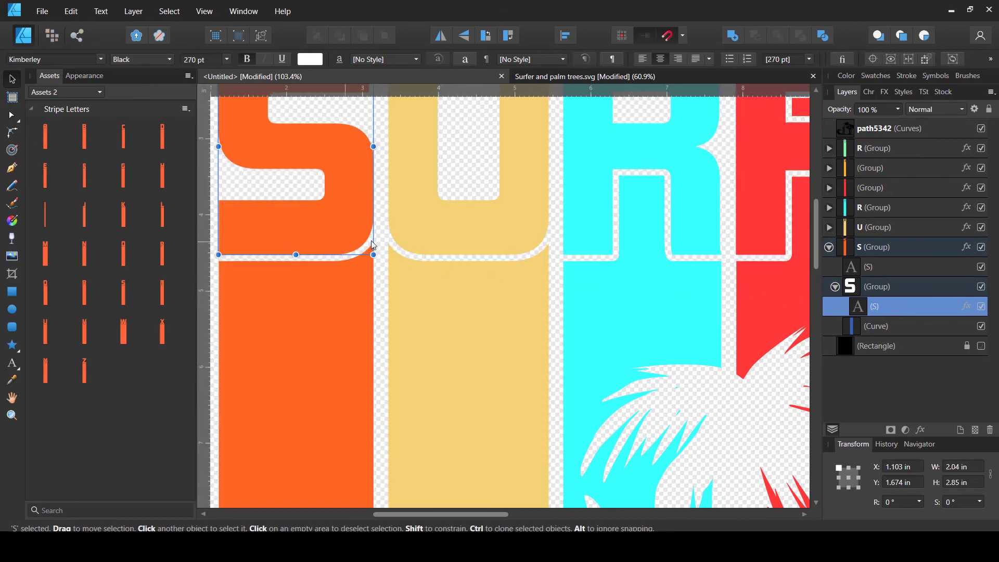
pyautogui.click(981, 346)
pyautogui.click(866, 268)
pyautogui.click(866, 304)
pyautogui.click(865, 268)
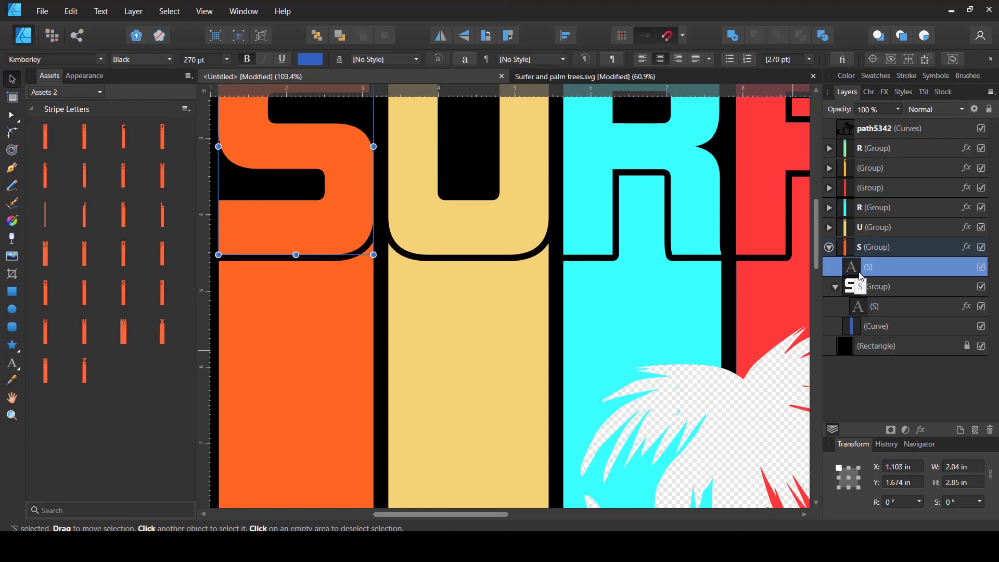
pyautogui.click(862, 309)
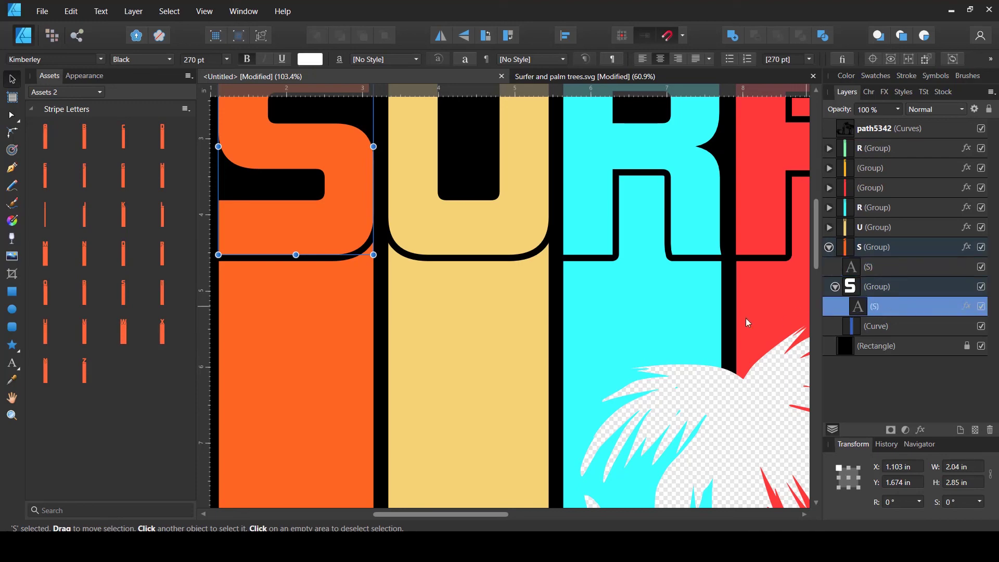
pyautogui.scroll(-2, 625, 287)
pyautogui.scroll(-2, 514, 261)
pyautogui.scroll(-1, 360, 264)
pyautogui.scroll(-1, 359, 265)
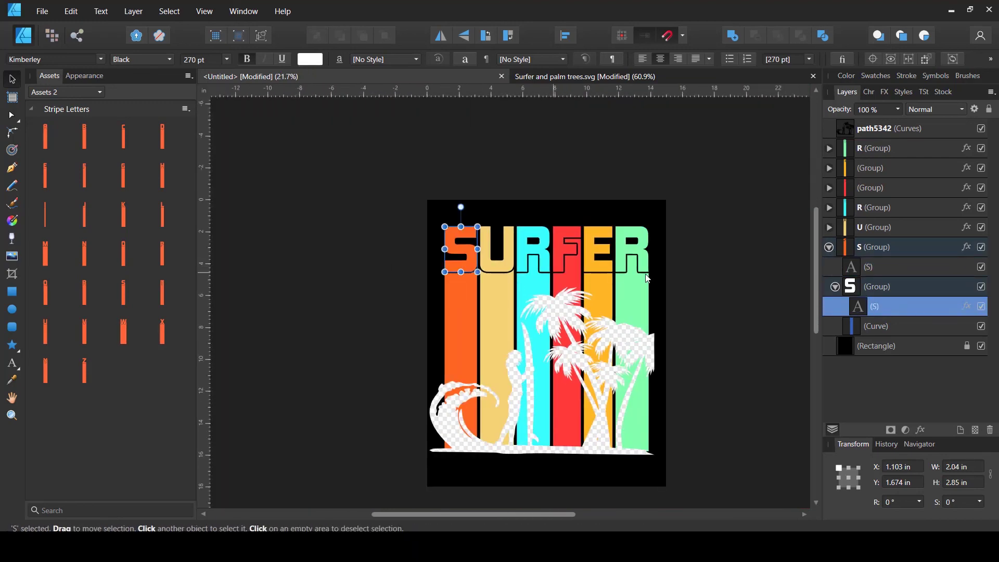
# Step: Deselect the S text layer so nothing is selected
pyautogui.click(731, 293)
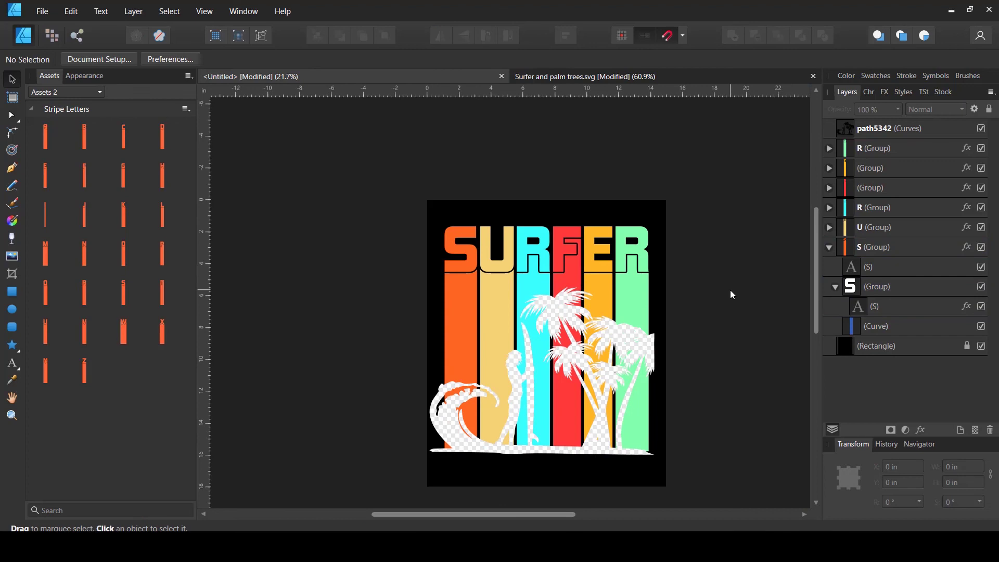